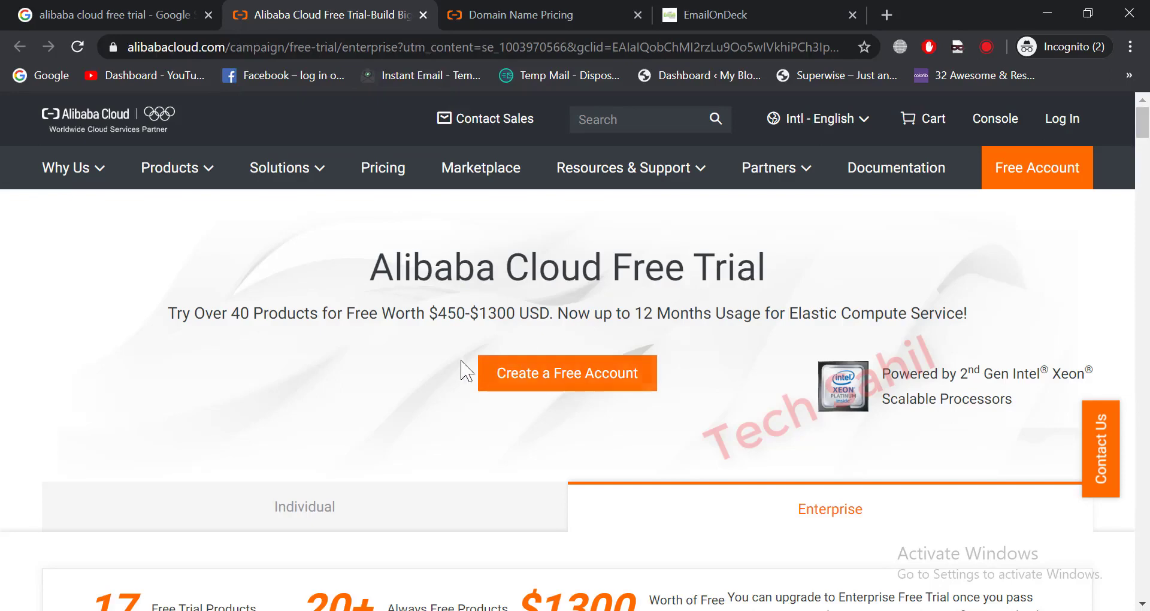
Close the Domain Name Pricing tab and start a free account from the Free Trial page
{"action": "scroll", "coordinate": [420, 384], "scroll_direction": "down", "scroll_amount": 10}
{"action": "left_click", "coordinate": [484, 11]}
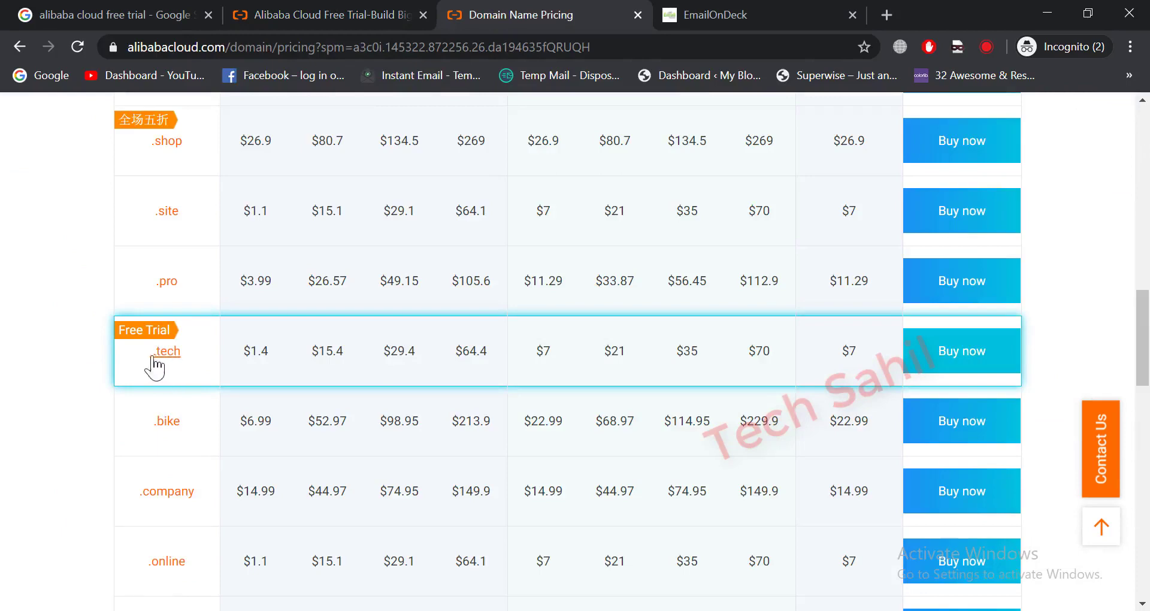
{"action": "left_click", "coordinate": [637, 15]}
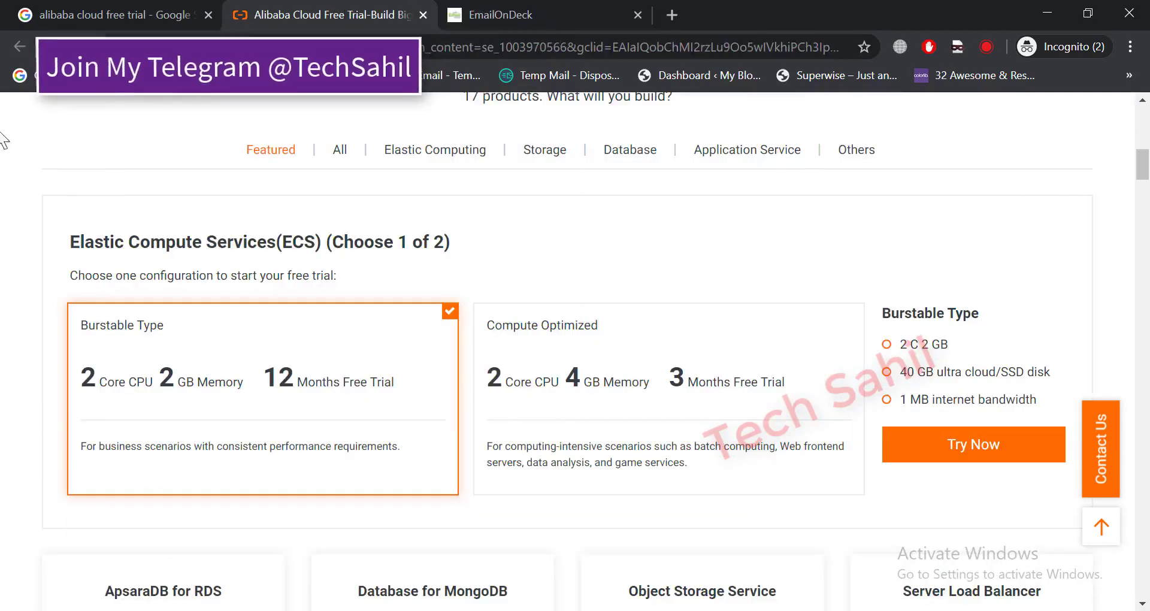
{"action": "scroll", "coordinate": [639, 288], "scroll_direction": "up", "scroll_amount": 10}
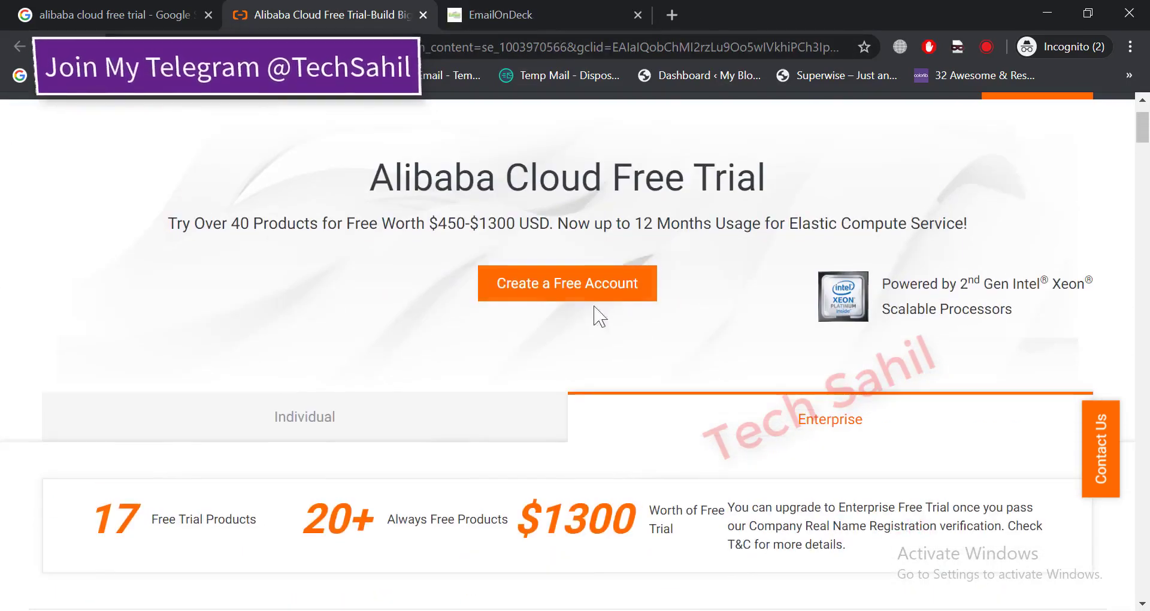
{"action": "left_click", "coordinate": [557, 290]}
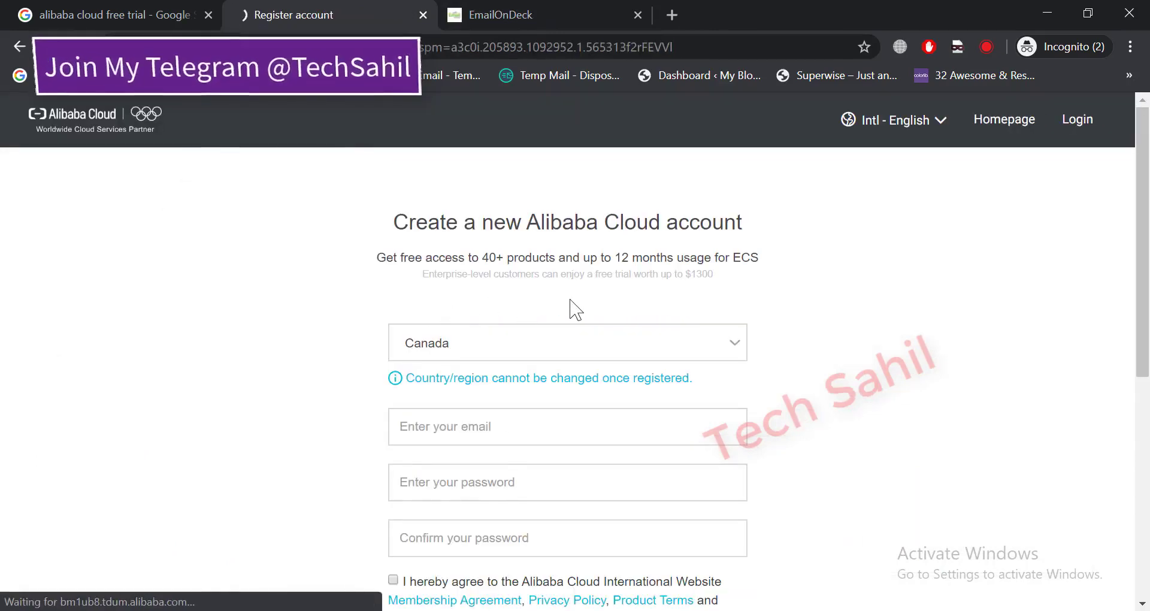
Set the sign-up country/region to India
{"action": "scroll", "coordinate": [570, 308], "scroll_direction": "down", "scroll_amount": 1}
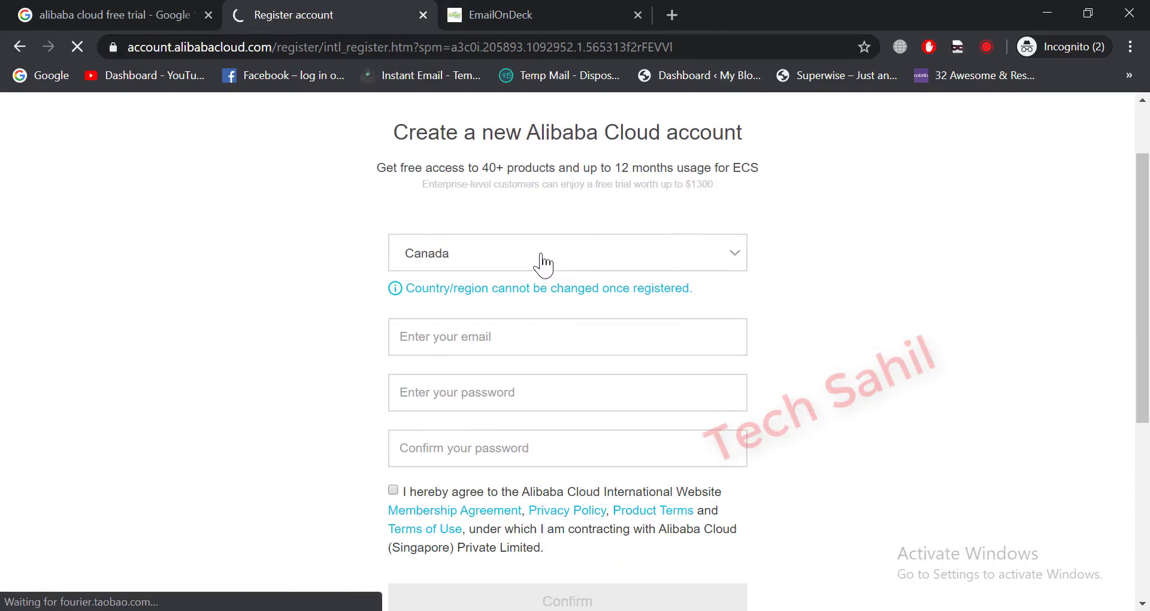
{"action": "left_click", "coordinate": [542, 259]}
{"action": "type", "text": "ind"}
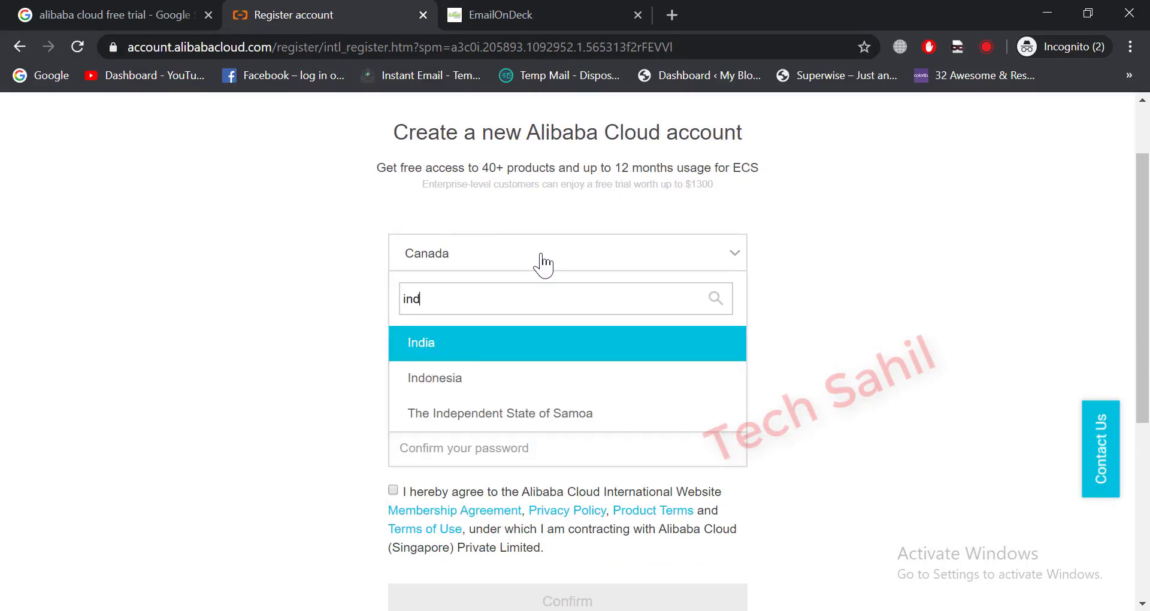
{"action": "type", "text": "a"}
{"action": "key", "text": "BackSpace"}
{"action": "left_click", "coordinate": [430, 344]}
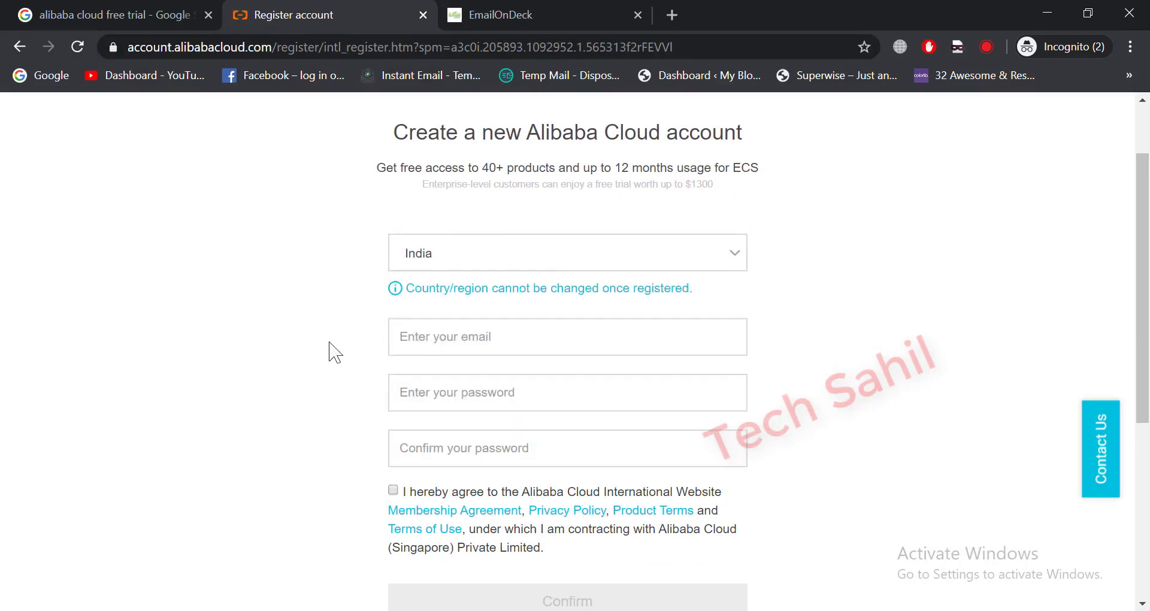
Paste the temporary email address, then enter and confirm the account password
{"action": "left_click", "coordinate": [460, 336]}
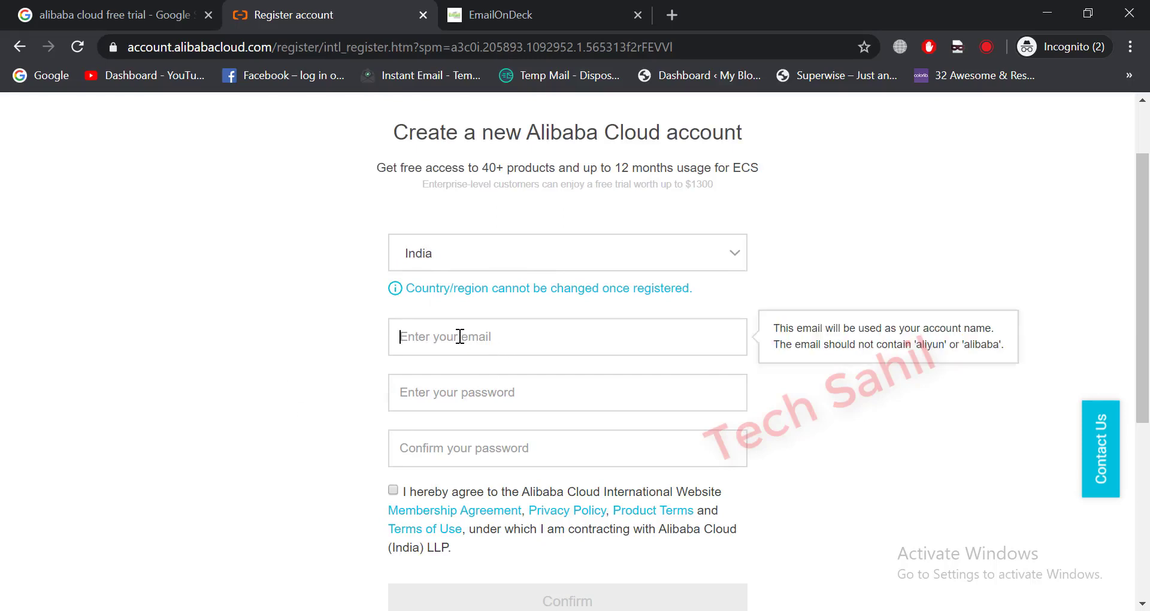
{"action": "key", "text": "ctrl+v"}
{"action": "left_click", "coordinate": [446, 395]}
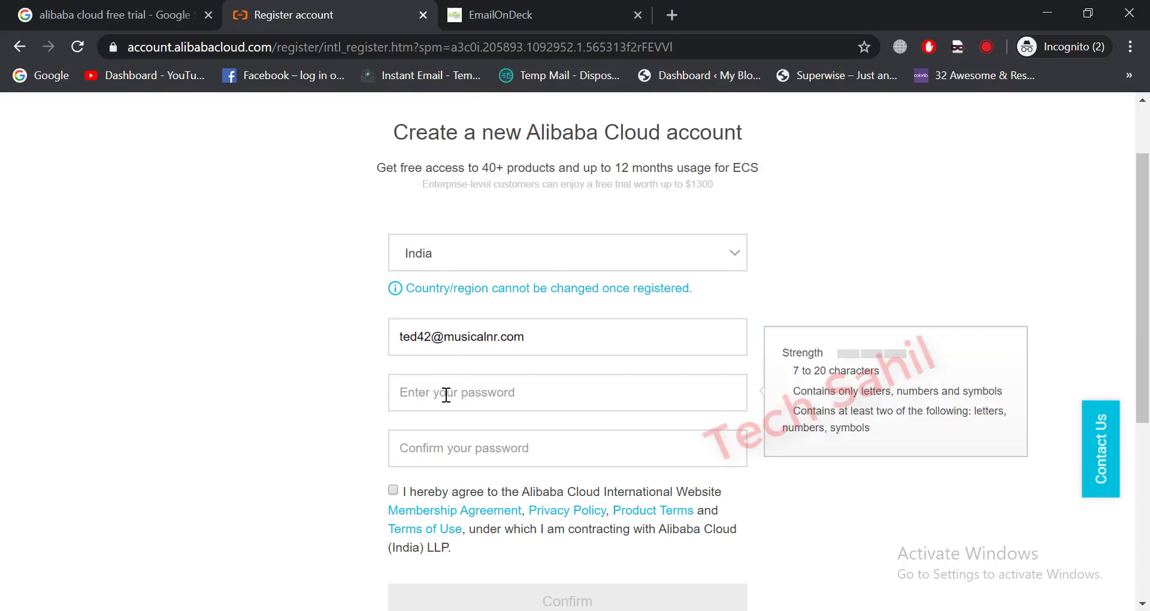
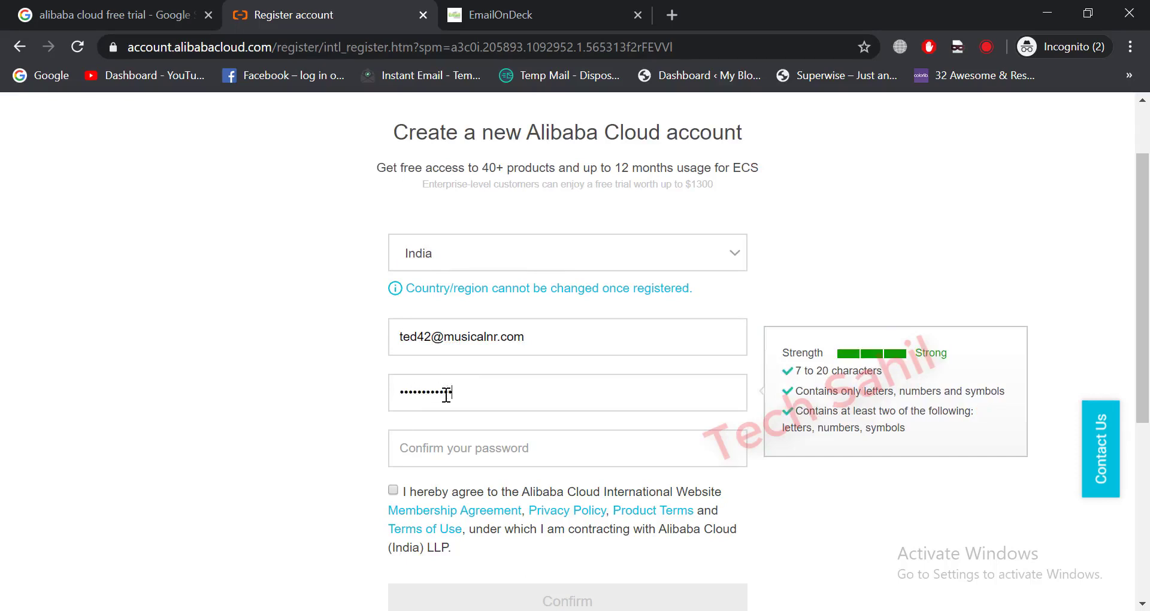
{"action": "left_click", "coordinate": [438, 453]}
{"action": "type", "text": "a"}
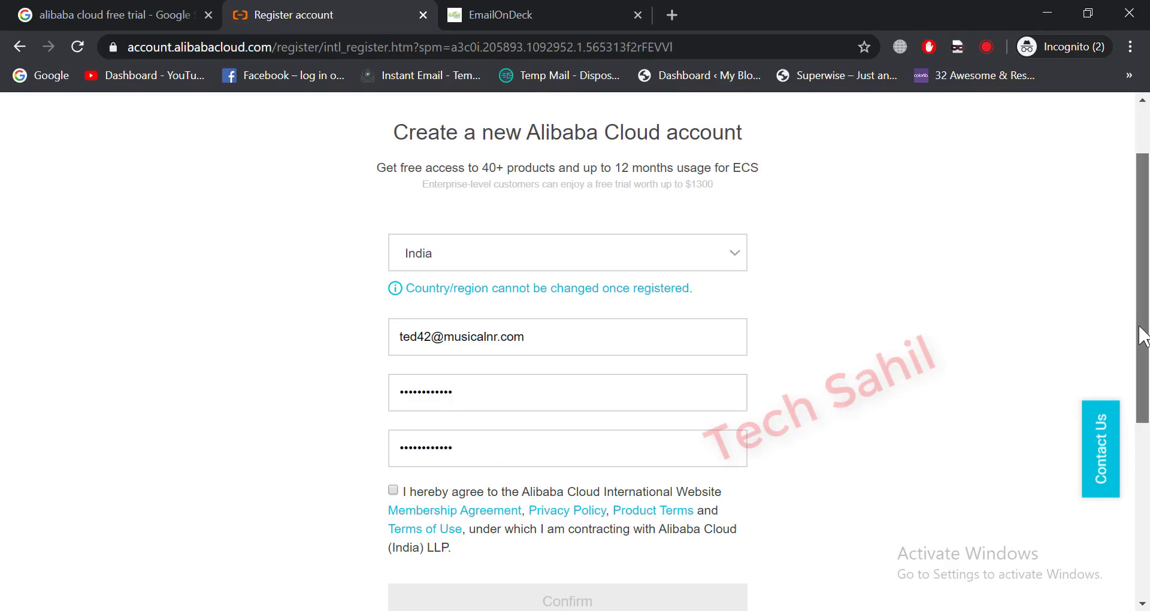
Accept the membership terms, submit the form, and send the email verification code
{"action": "scroll", "coordinate": [1143, 336], "scroll_direction": "down", "scroll_amount": 1}
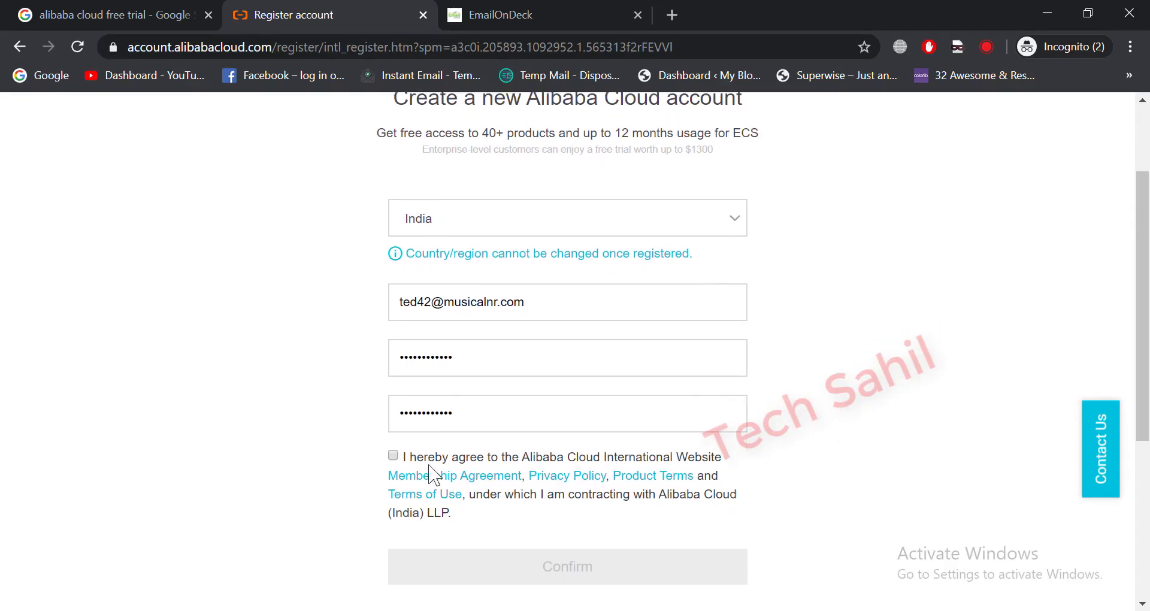
{"action": "left_click", "coordinate": [393, 456]}
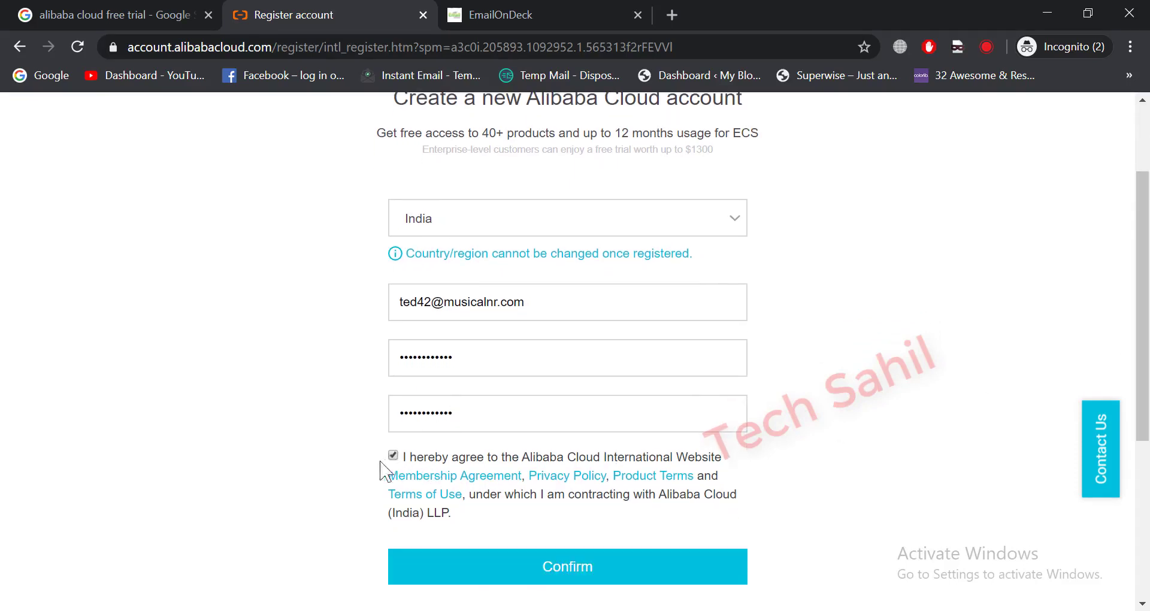
{"action": "left_click", "coordinate": [548, 567]}
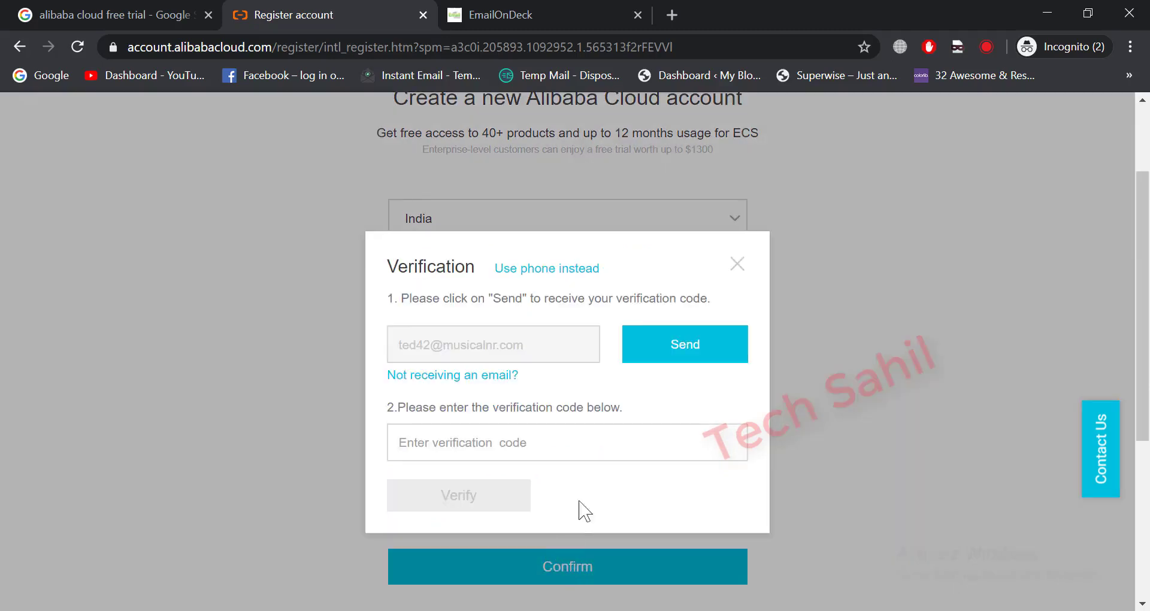
{"action": "left_click", "coordinate": [674, 346]}
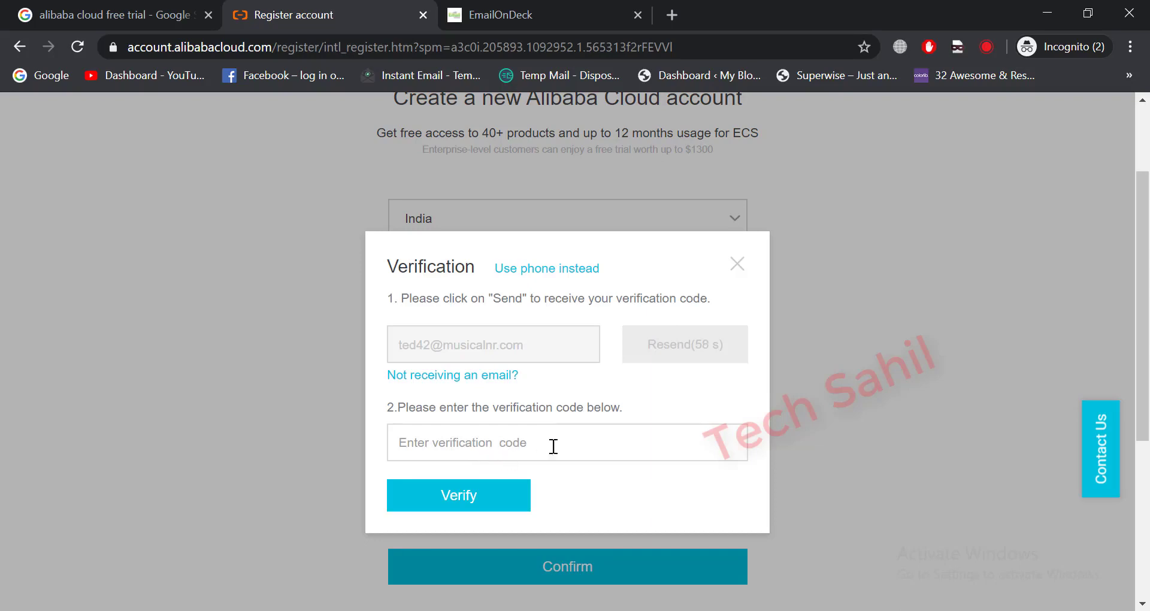
{"action": "left_click", "coordinate": [554, 10]}
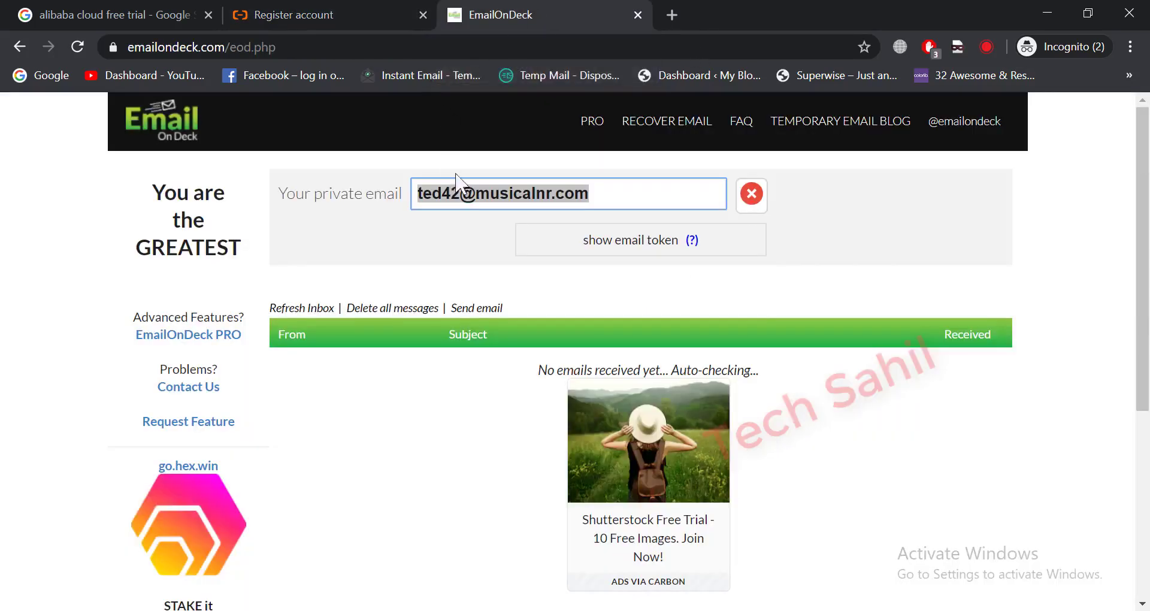
Open the Alibaba Cloud verification email in the refreshed inbox and copy its six-digit code
{"action": "left_click", "coordinate": [292, 308]}
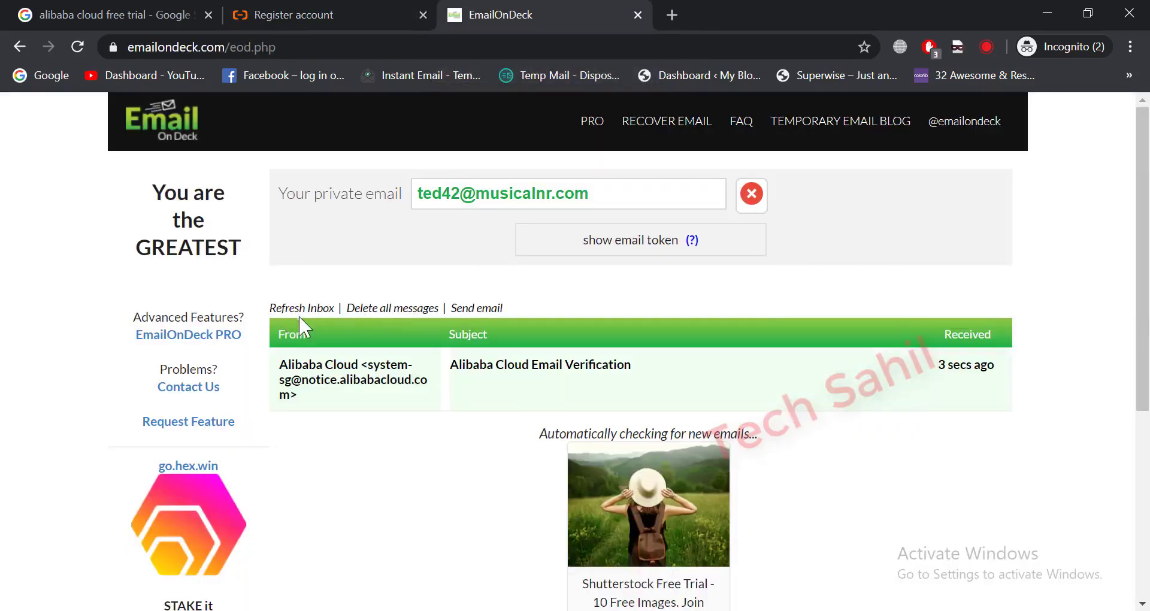
{"action": "left_click", "coordinate": [516, 372]}
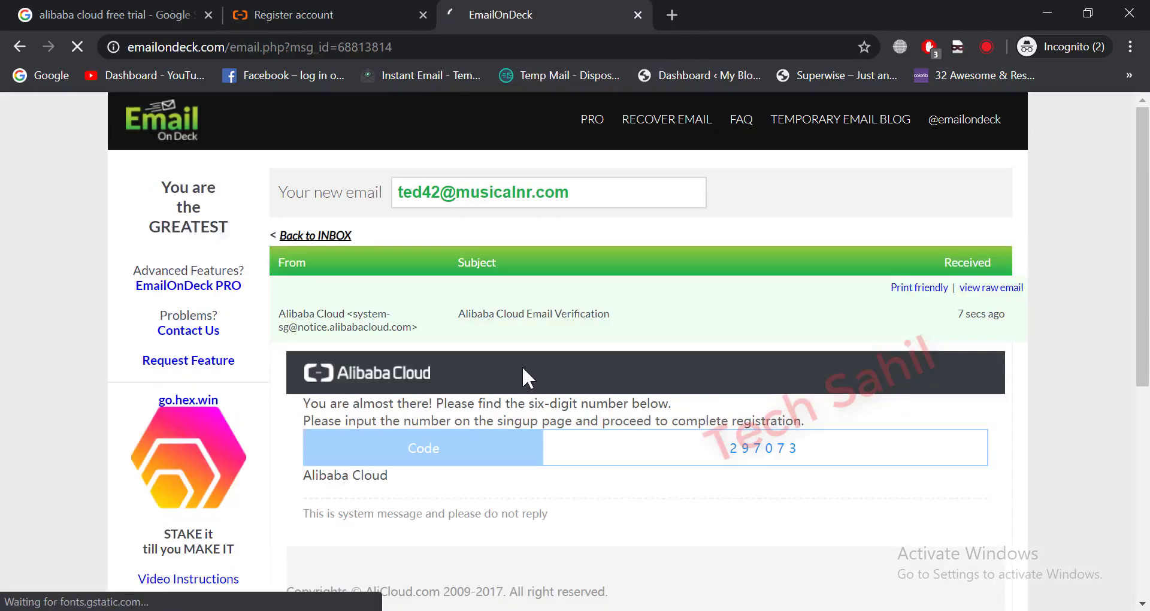
{"action": "double_click", "coordinate": [757, 449]}
{"action": "right_click", "coordinate": [779, 449]}
{"action": "left_click", "coordinate": [788, 463]}
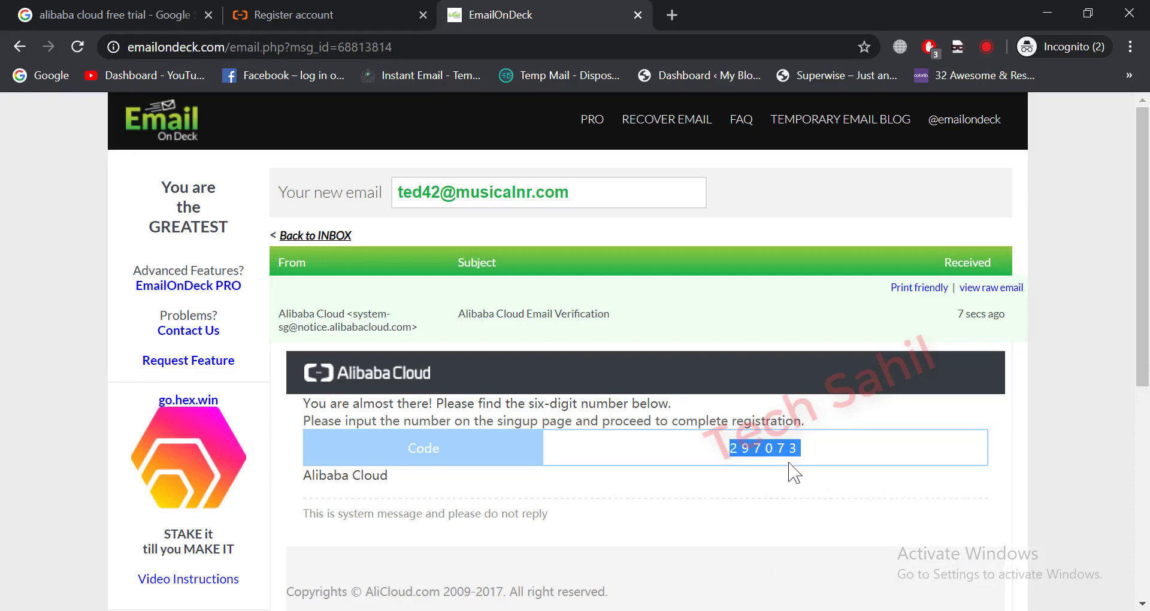
{"action": "left_click", "coordinate": [264, 9]}
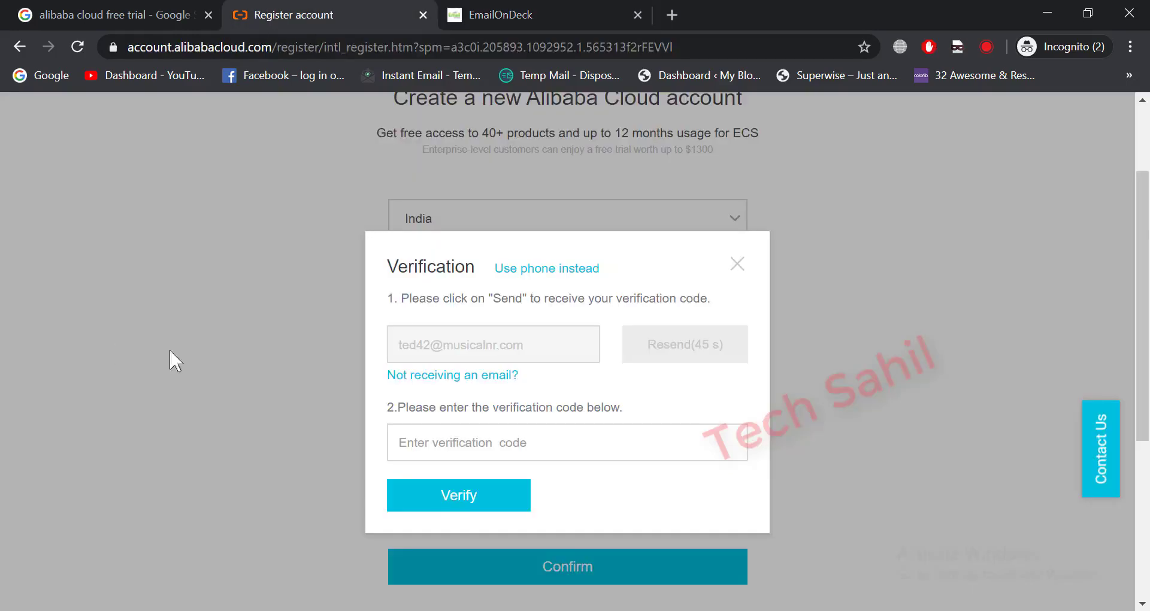
Paste the copied code into the verification field and verify the email
{"action": "left_click", "coordinate": [435, 436]}
{"action": "key", "text": "ctrl+v"}
{"action": "left_click", "coordinate": [450, 499]}
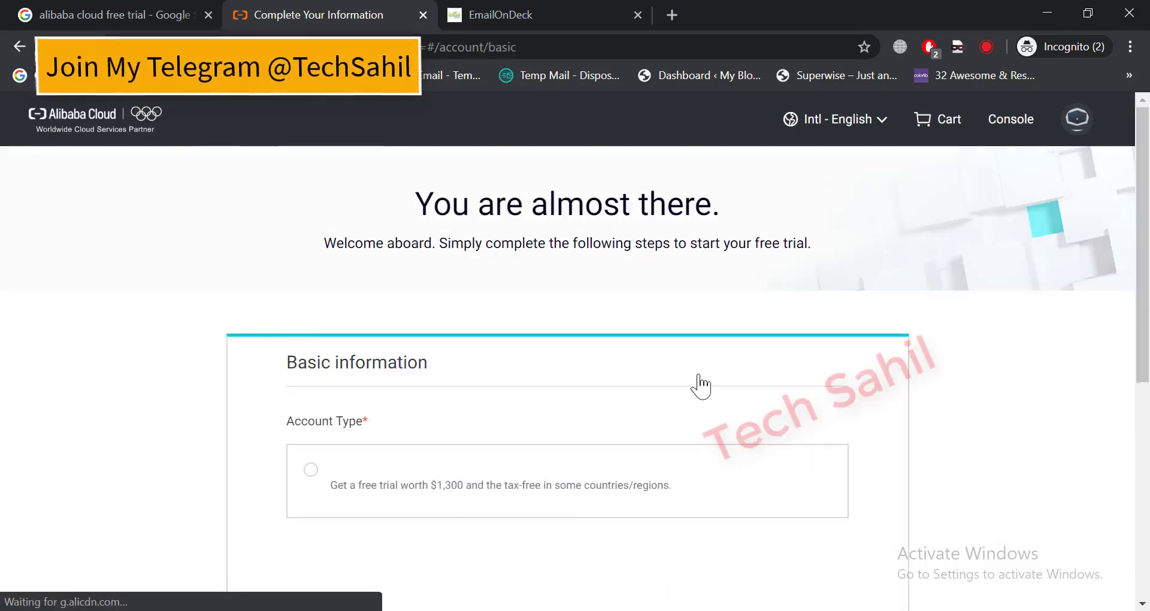
Choose Personal as the account type and work down through the basic information form
{"action": "scroll", "coordinate": [908, 336], "scroll_direction": "down", "scroll_amount": 3}
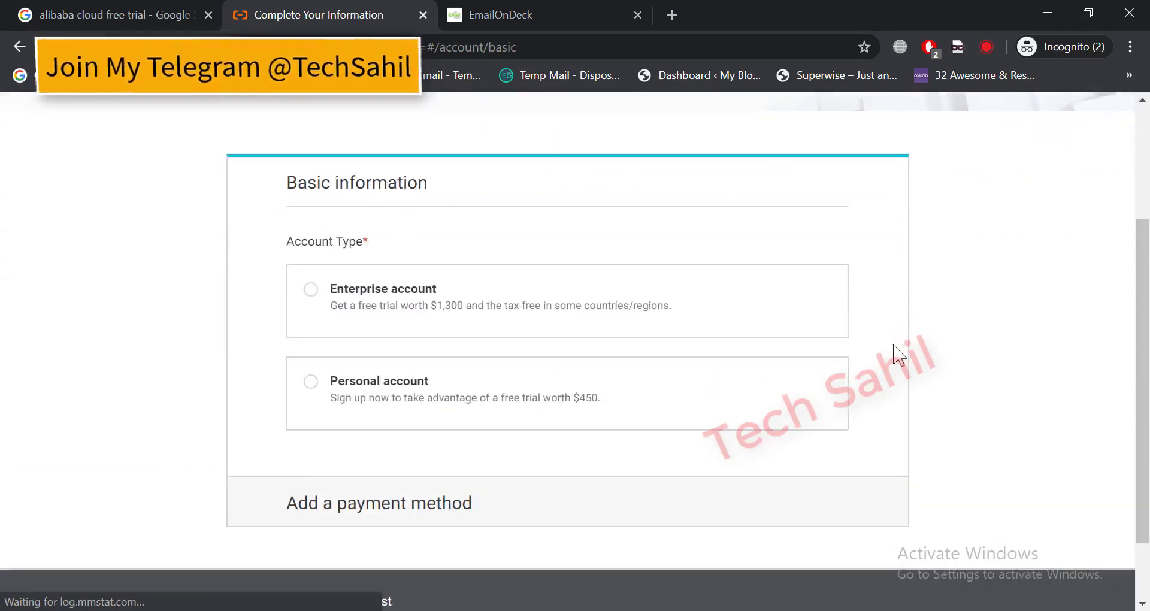
{"action": "left_click", "coordinate": [317, 396]}
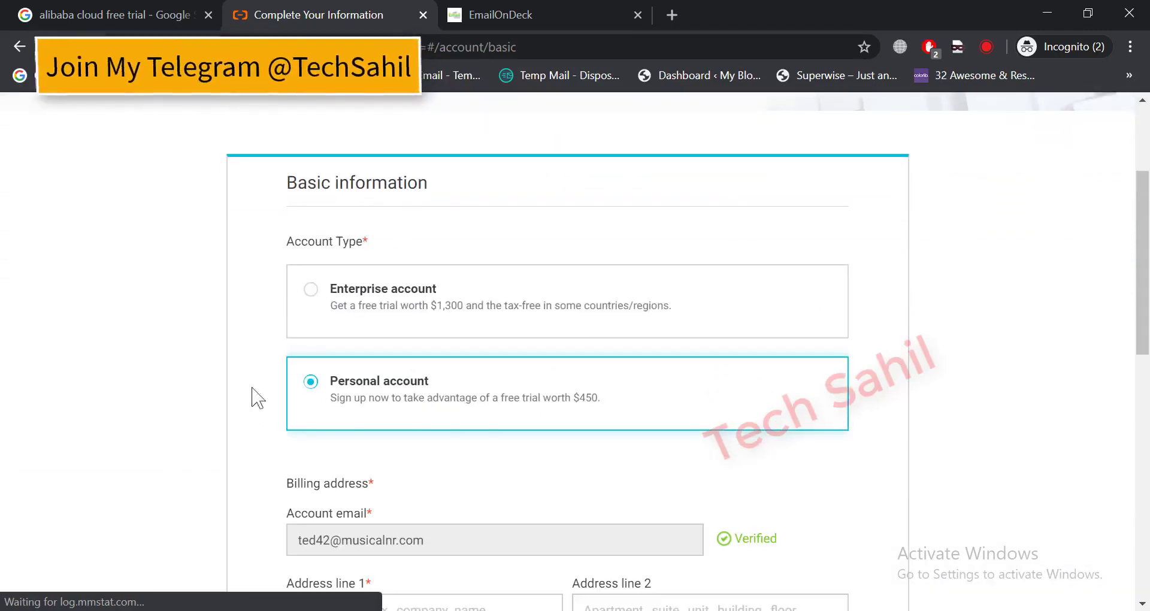
{"action": "scroll", "coordinate": [249, 382], "scroll_direction": "down", "scroll_amount": 3}
{"action": "scroll", "coordinate": [249, 382], "scroll_direction": "down", "scroll_amount": 3}
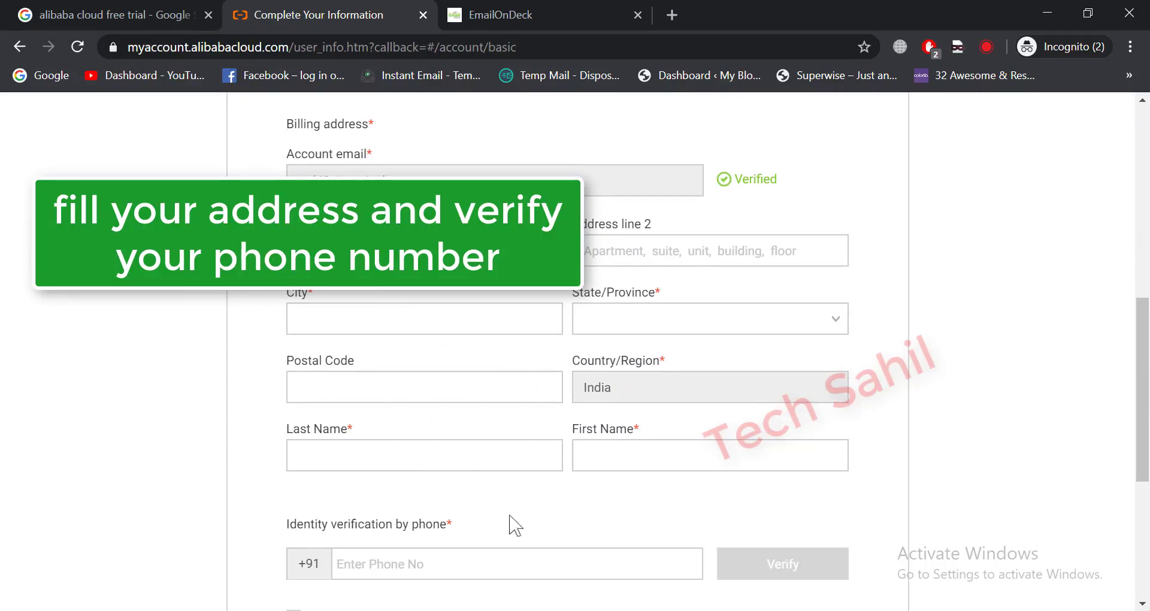
{"action": "scroll", "coordinate": [552, 496], "scroll_direction": "down", "scroll_amount": 2}
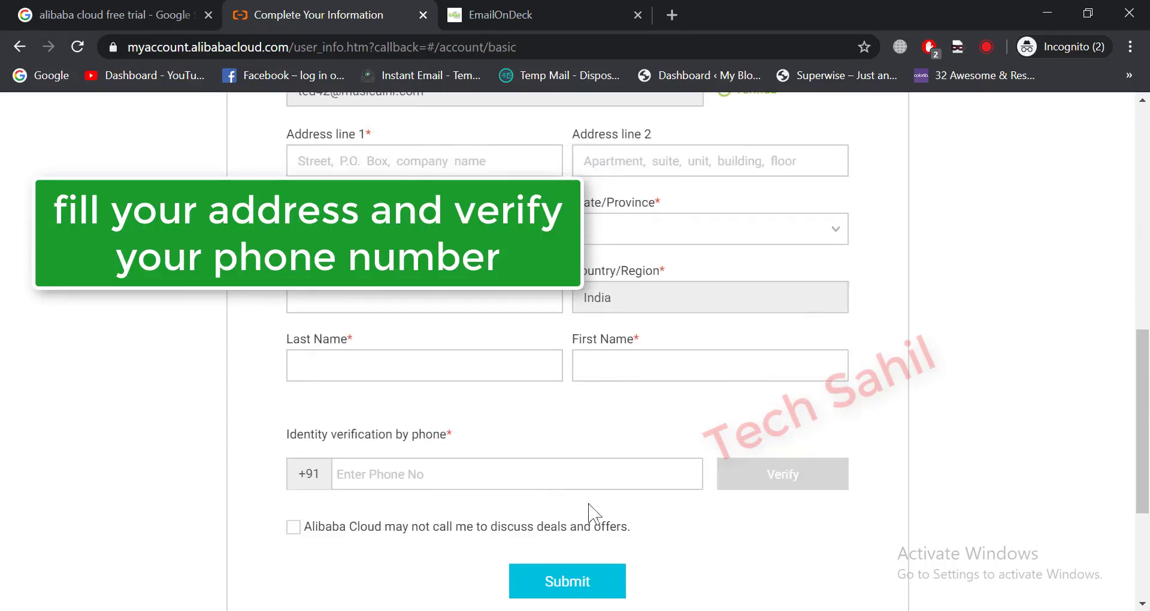
{"action": "scroll", "coordinate": [588, 506], "scroll_direction": "down", "scroll_amount": 2}
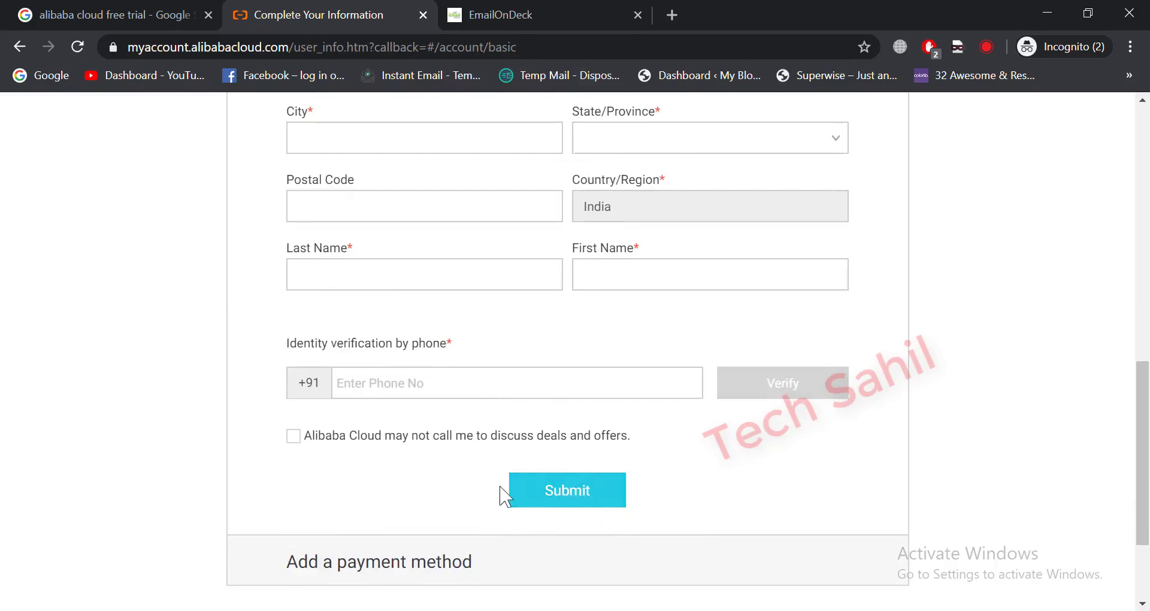
{"action": "scroll", "coordinate": [501, 496], "scroll_direction": "down", "scroll_amount": 2}
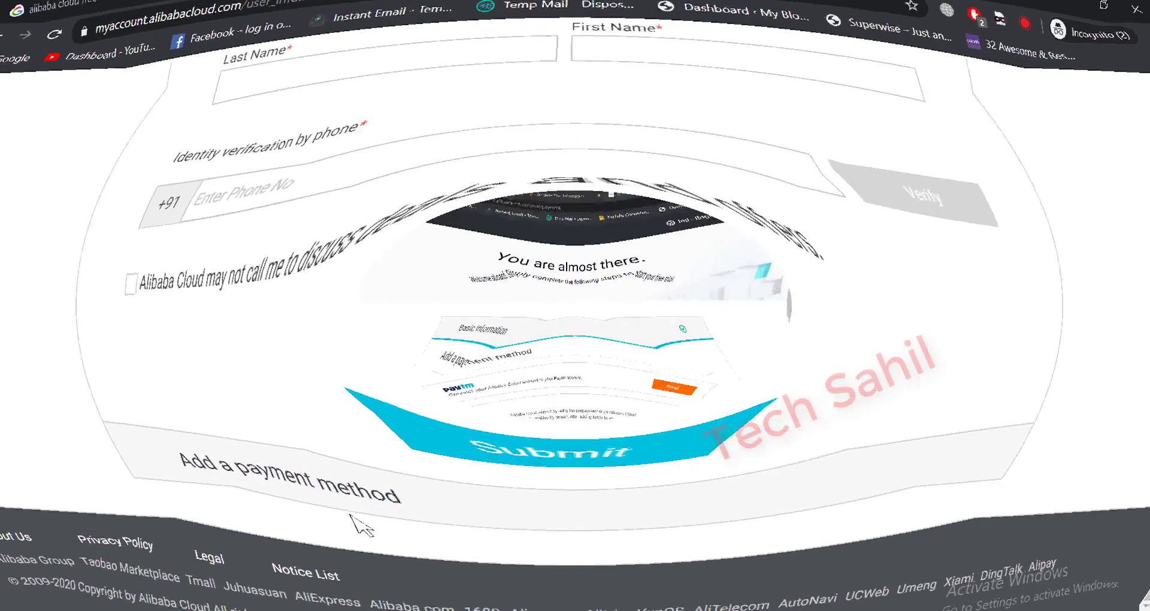
{"action": "scroll", "coordinate": [785, 378], "scroll_direction": "down", "scroll_amount": 1}
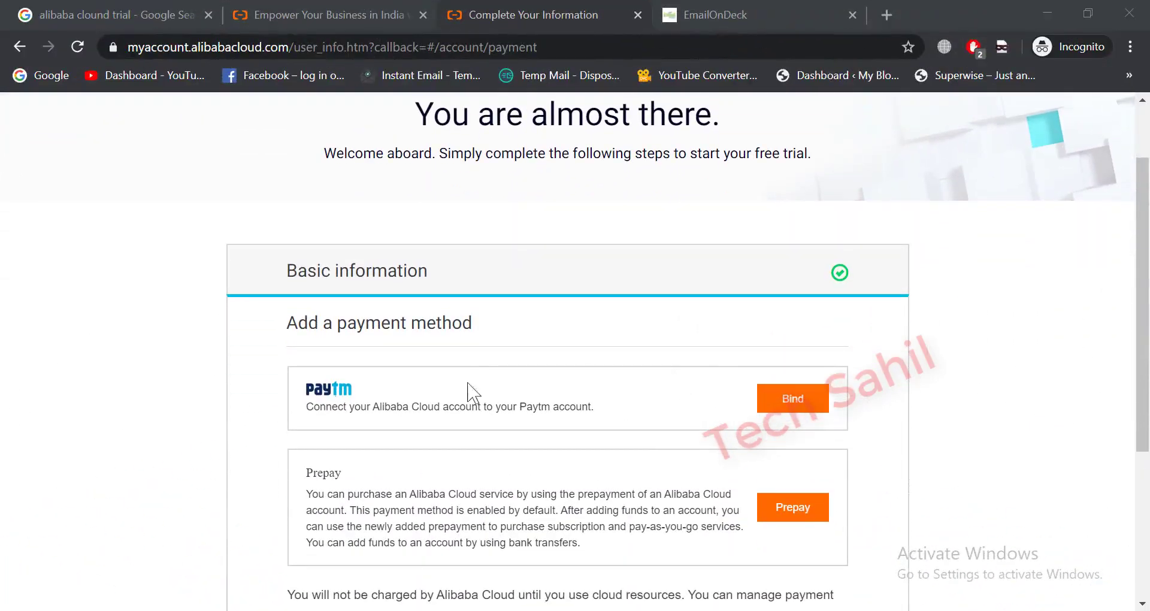
Link a Paytm wallet using its phone number and the six-digit code sent to it
{"action": "left_click", "coordinate": [791, 413]}
{"action": "scroll", "coordinate": [752, 396], "scroll_direction": "down", "scroll_amount": 3}
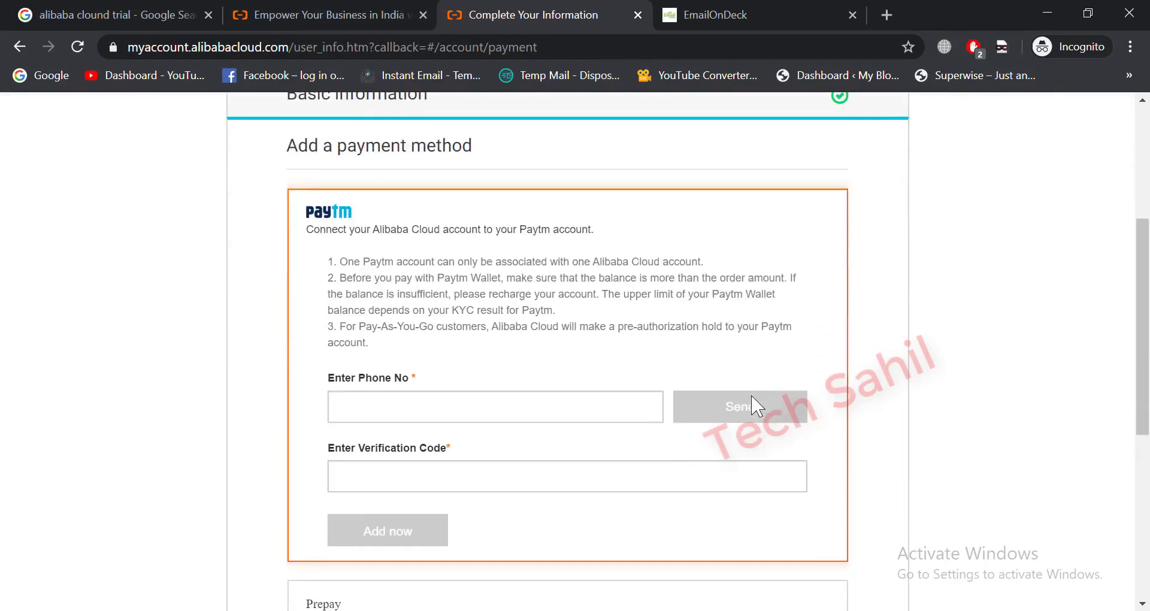
{"action": "left_click", "coordinate": [369, 399]}
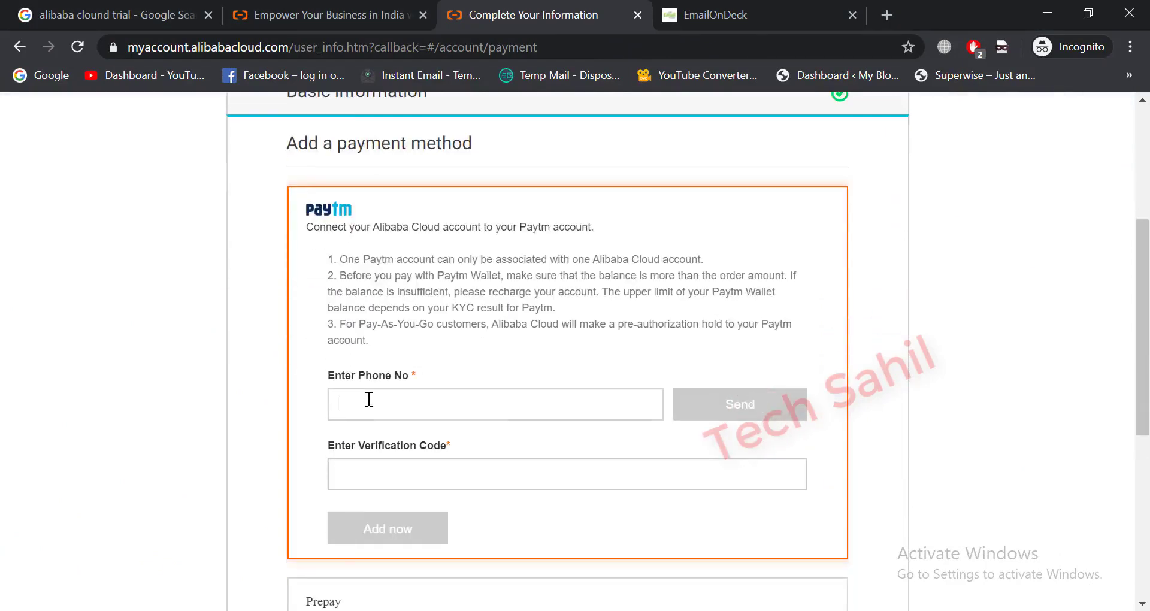
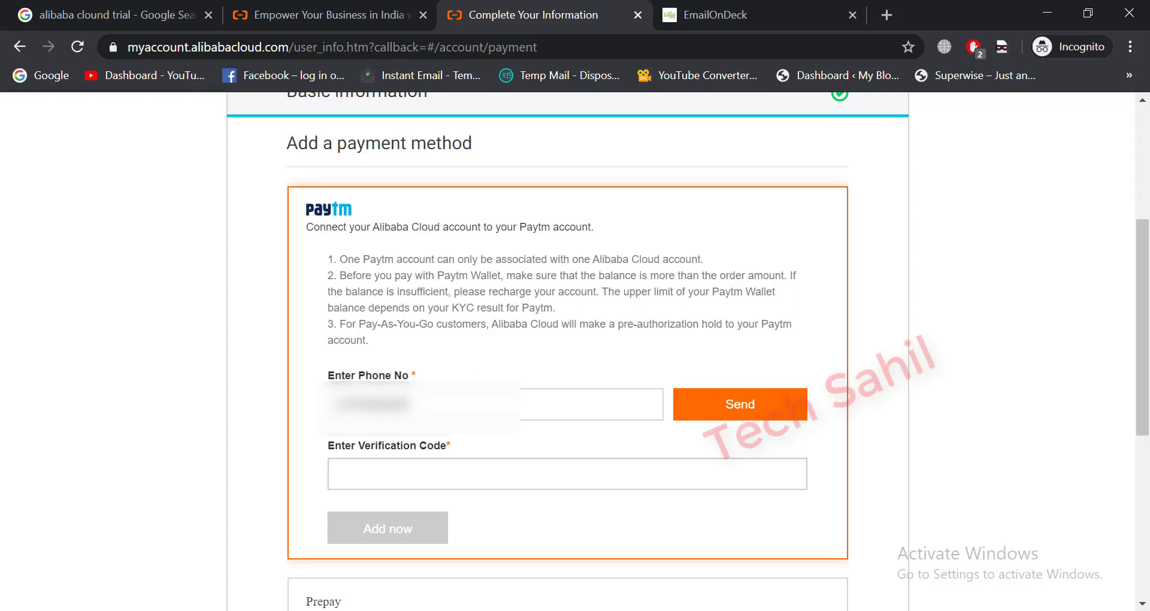
{"action": "left_click", "coordinate": [745, 402]}
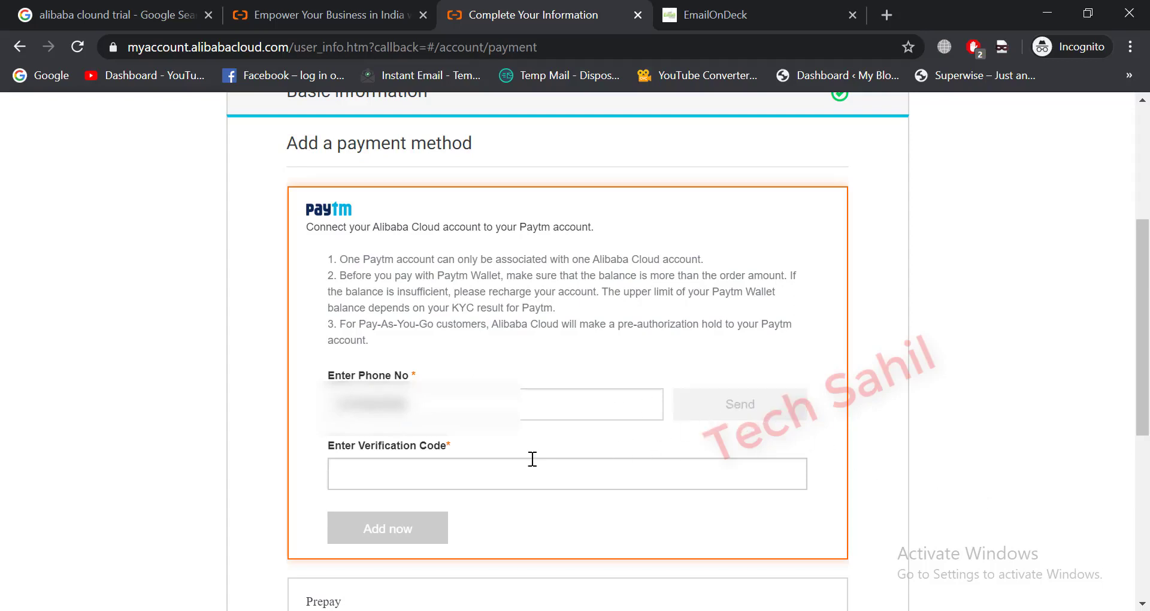
{"action": "left_click", "coordinate": [413, 481]}
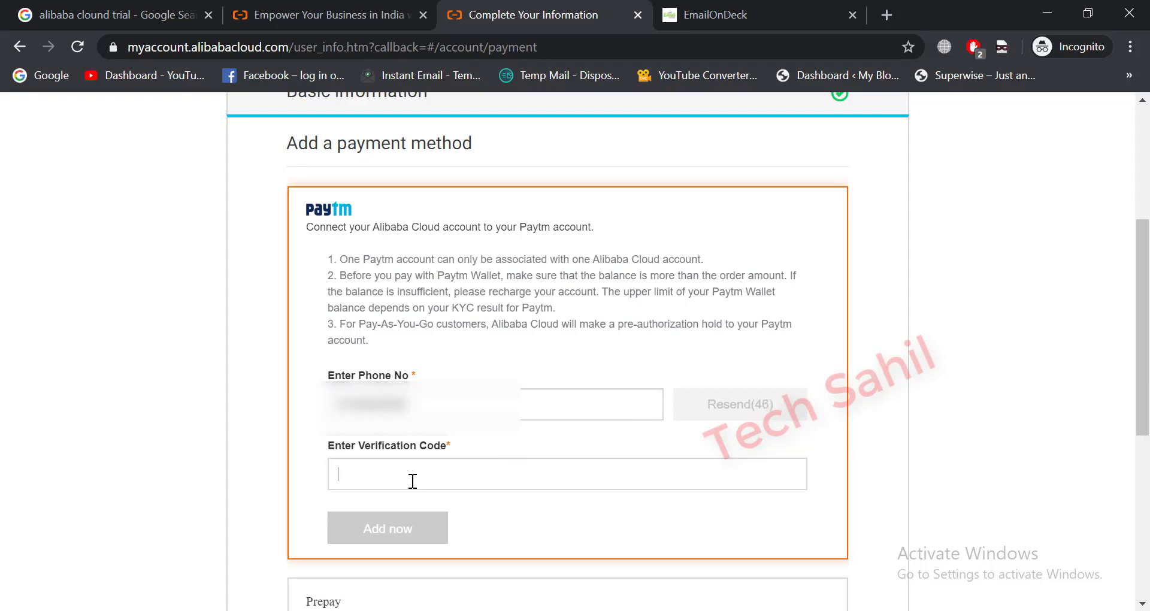
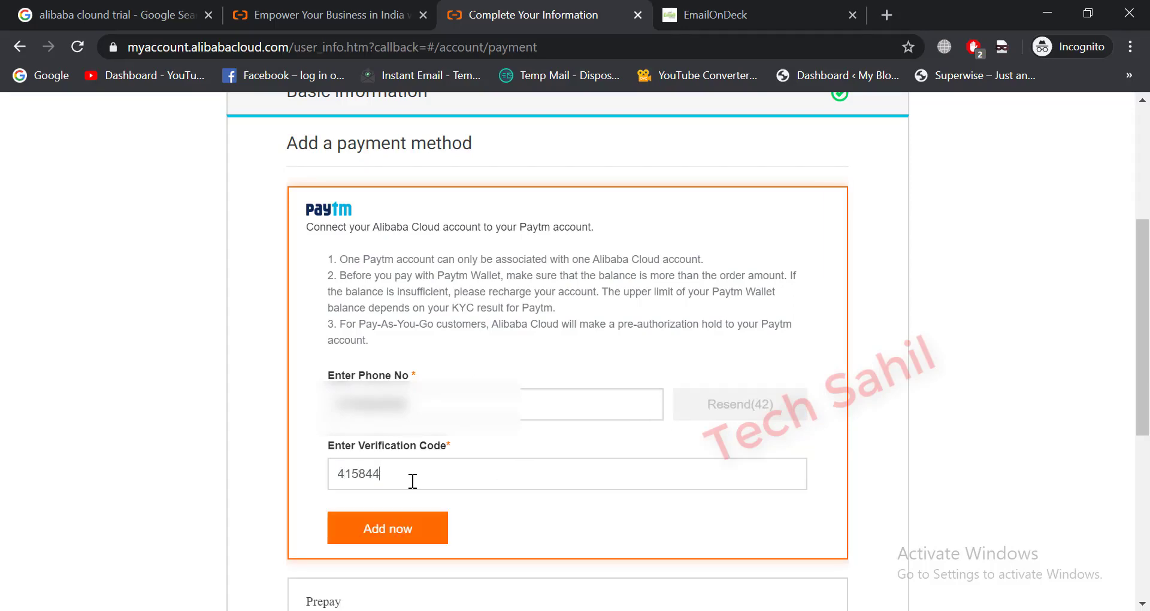
{"action": "left_click", "coordinate": [374, 526]}
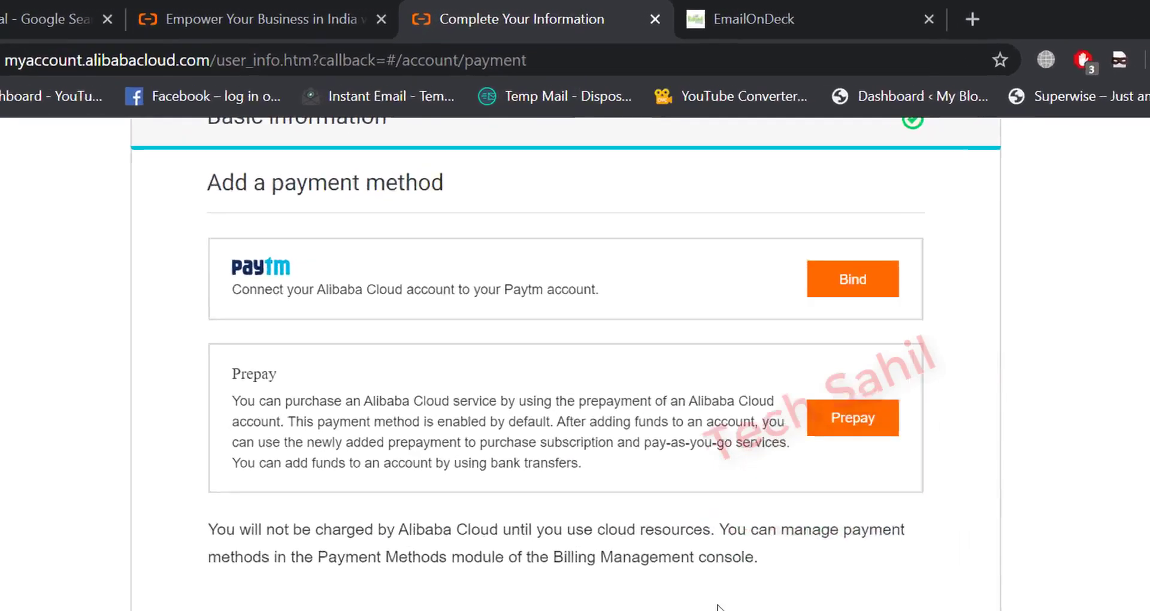
Go from the payment-method success page to the Free Trial offers page
{"action": "scroll", "coordinate": [425, 321], "scroll_direction": "down", "scroll_amount": 2}
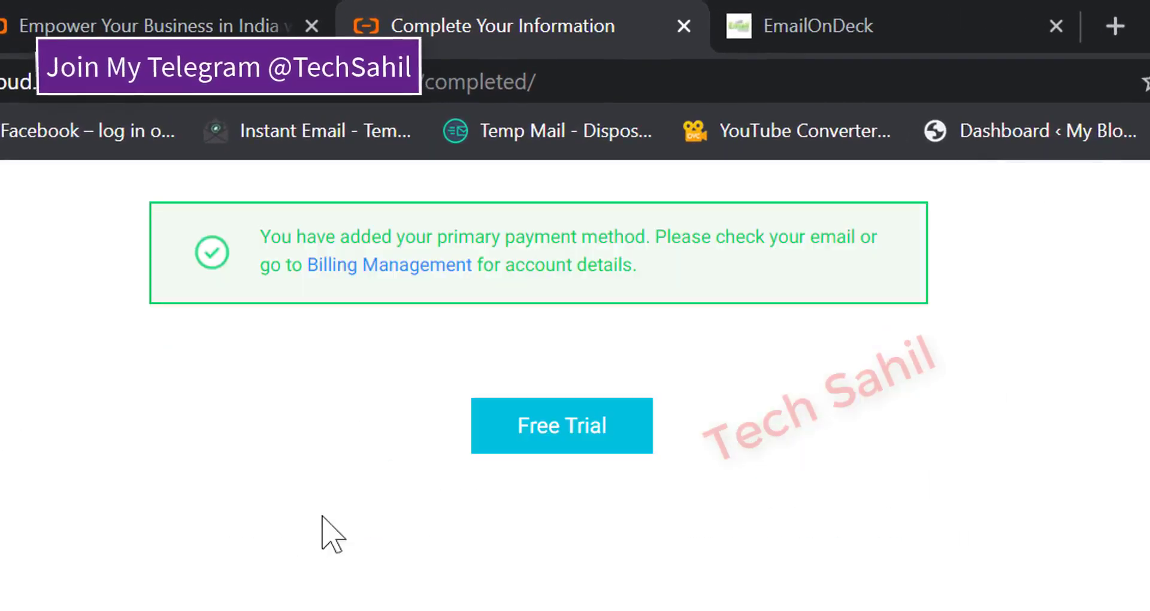
{"action": "scroll", "coordinate": [322, 517], "scroll_direction": "up", "scroll_amount": 4}
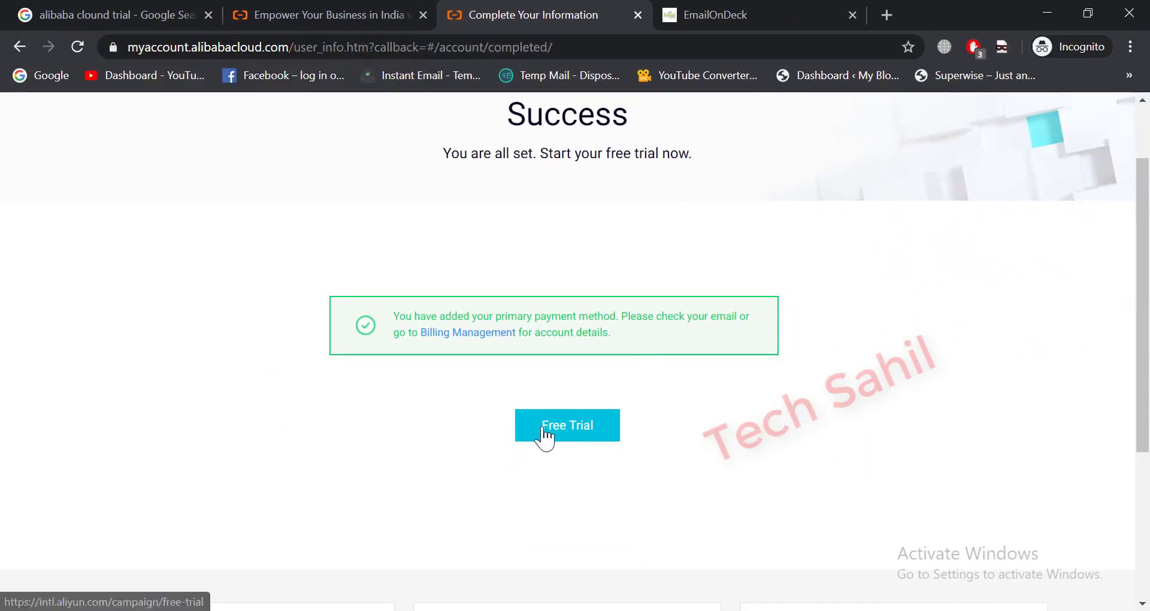
{"action": "left_click", "coordinate": [549, 423]}
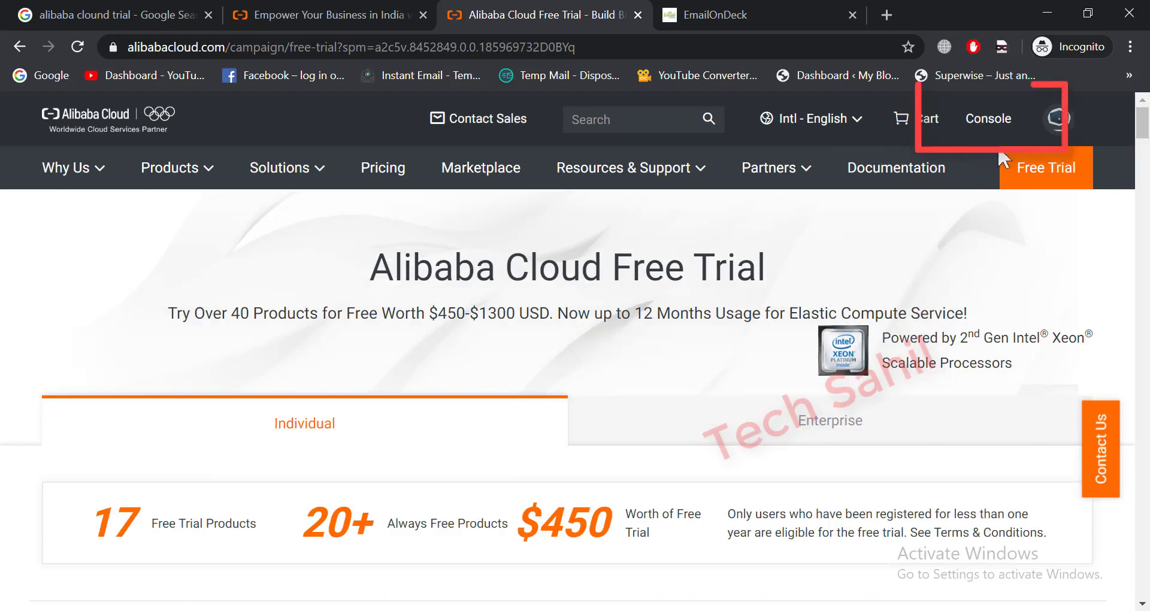
Open the Console Home dashboard from the Free Trial page header
{"action": "left_click", "coordinate": [990, 122]}
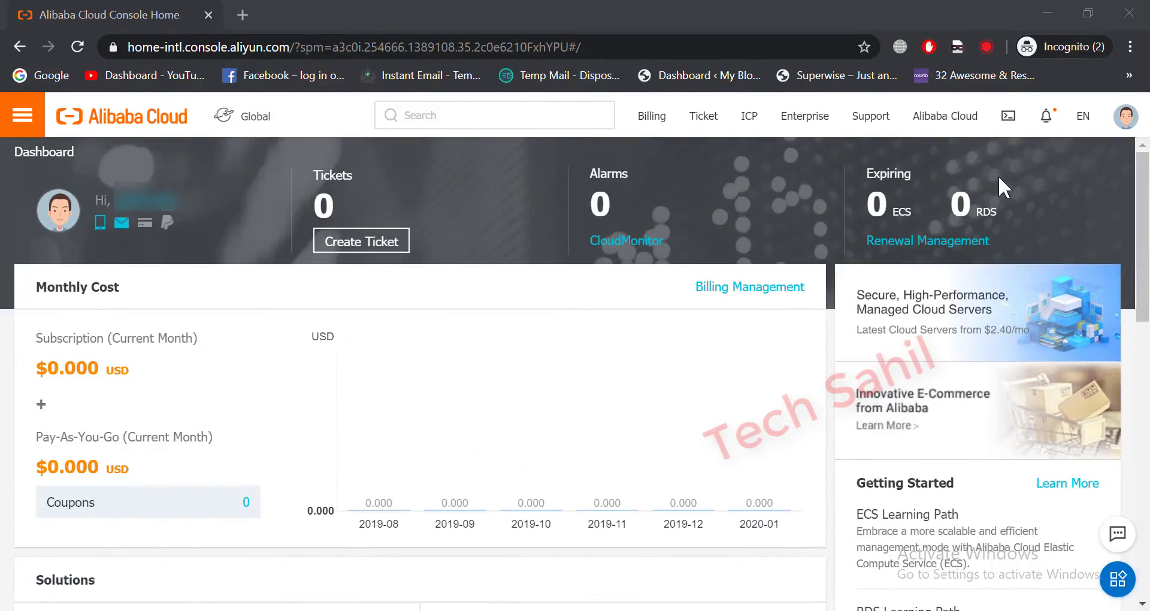
Read the Free Trial announcement in the Message Center, then close that tab
{"action": "mouse_move", "coordinate": [1052, 114]}
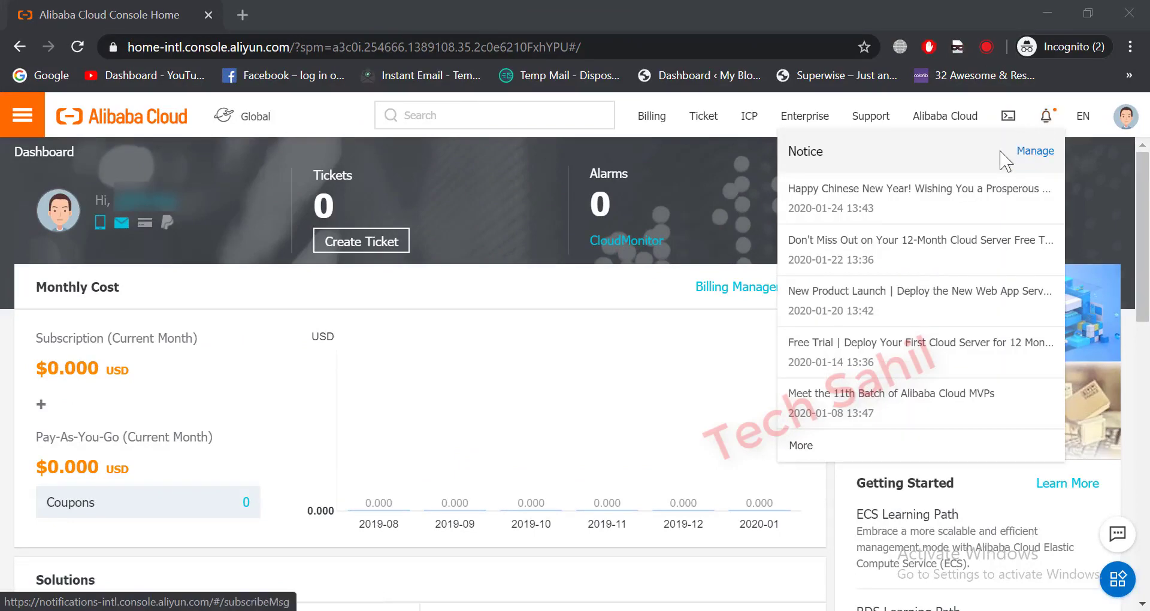
{"action": "left_click", "coordinate": [1045, 118]}
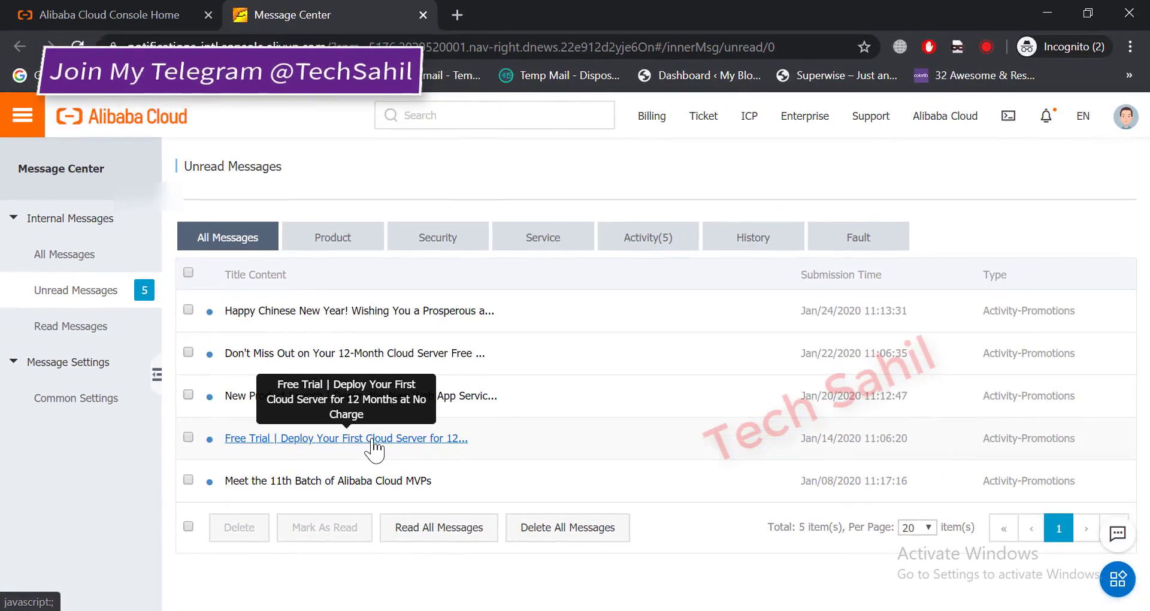
{"action": "left_click", "coordinate": [417, 420]}
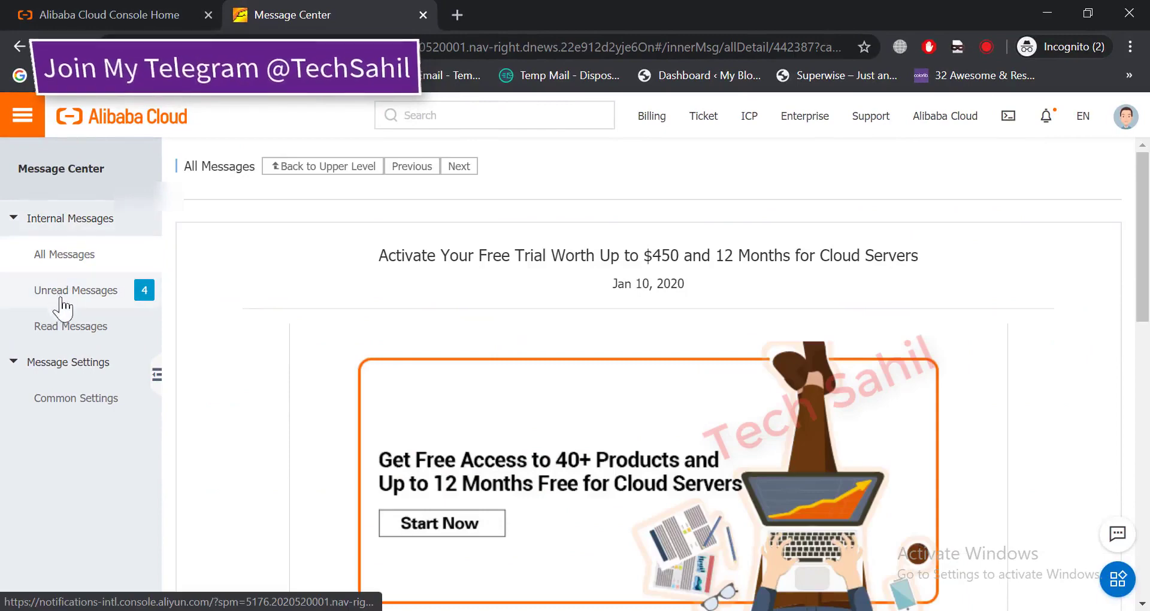
{"action": "left_click", "coordinate": [424, 15]}
Google 'alibaba cloud trial' in a new tab and open the Alibaba Cloud Free Trial result
{"action": "left_click", "coordinate": [241, 14]}
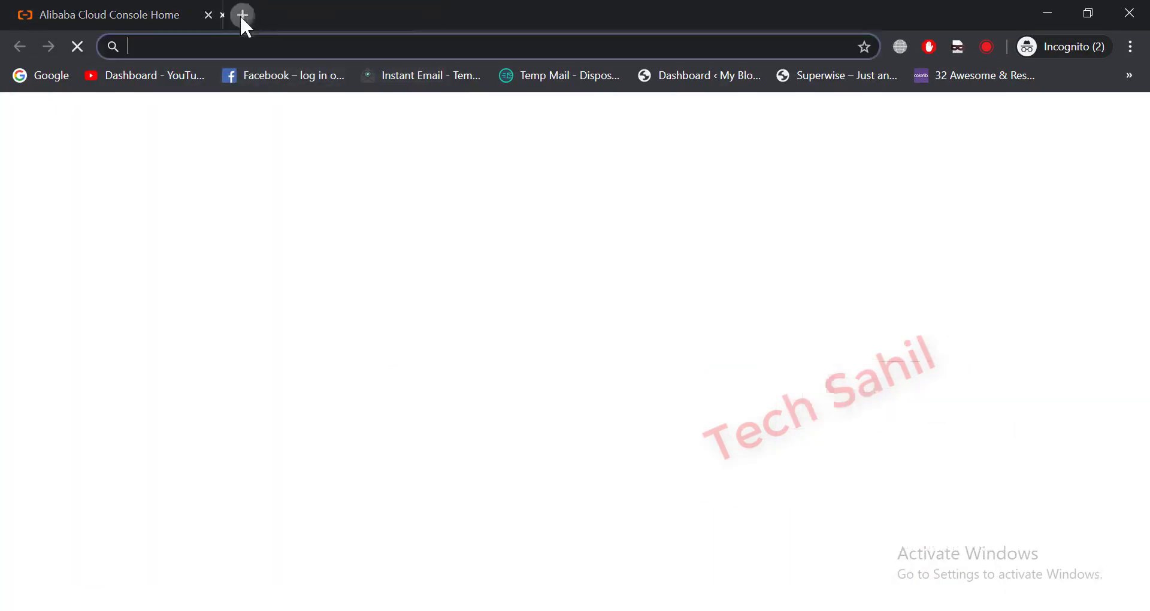
{"action": "left_click", "coordinate": [37, 73]}
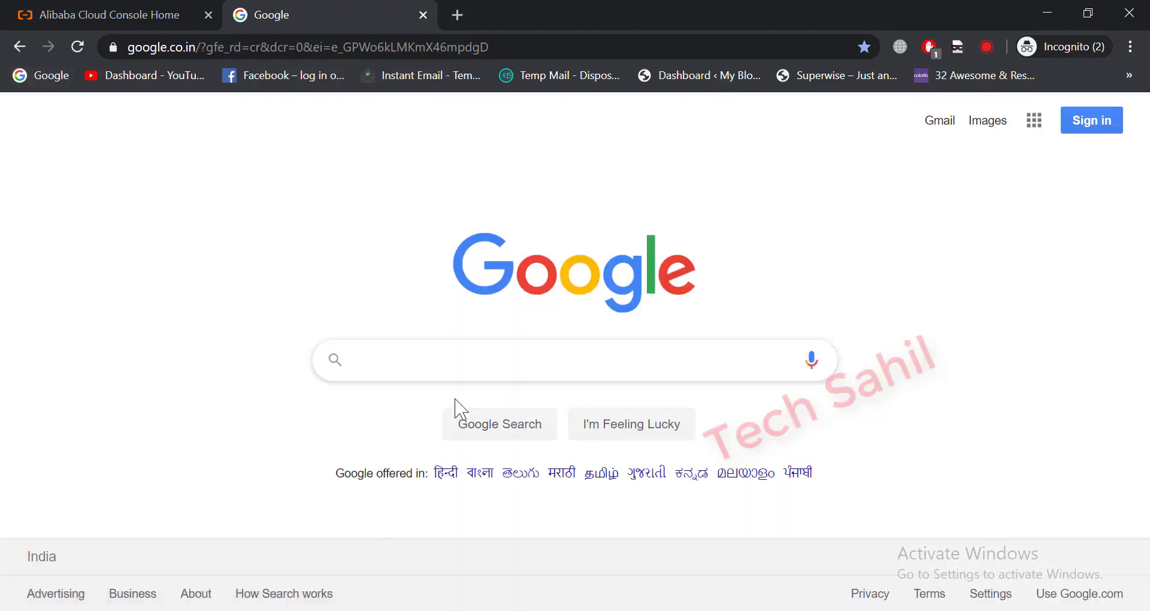
{"action": "type", "text": "alibaba"}
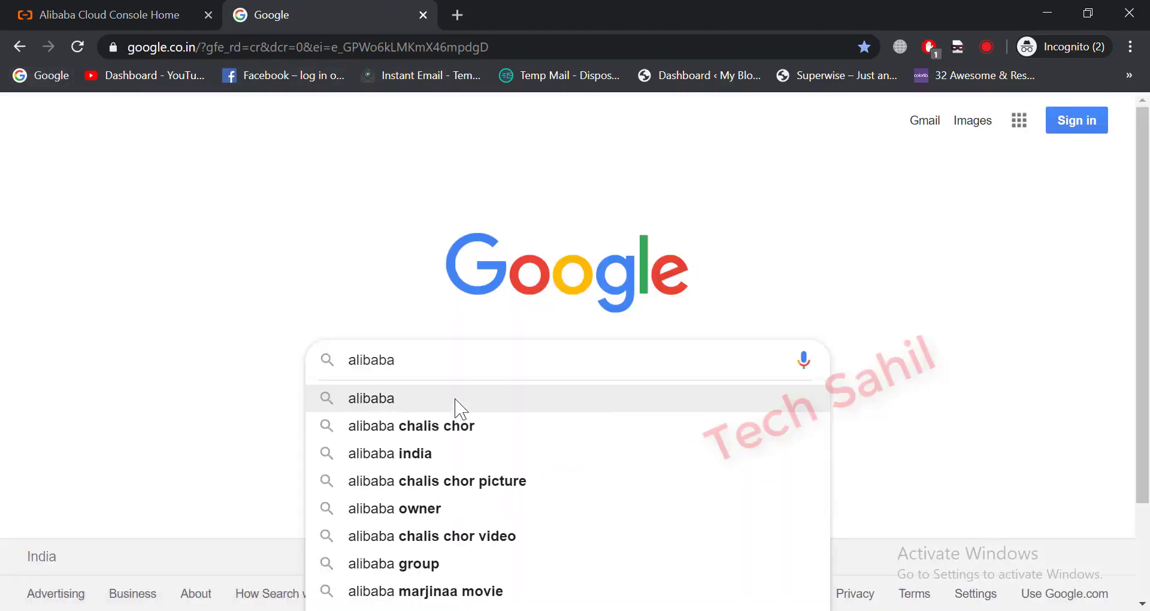
{"action": "type", "text": "cl"}
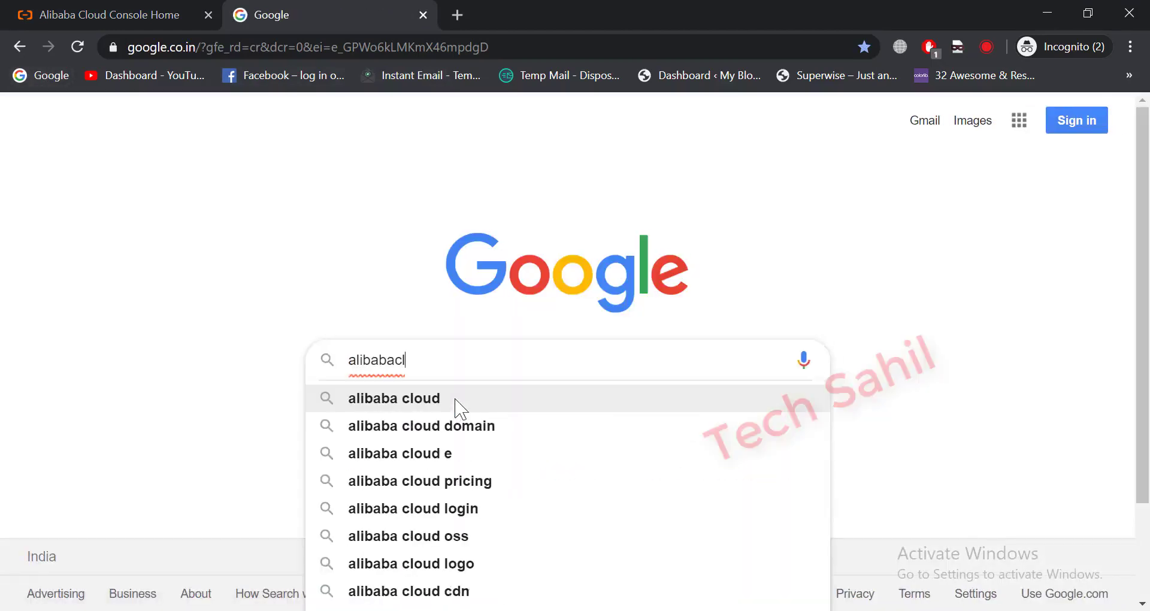
{"action": "key", "text": "Down"}
{"action": "key", "text": "Up"}
{"action": "type", "text": "trial"}
{"action": "key", "text": "Return"}
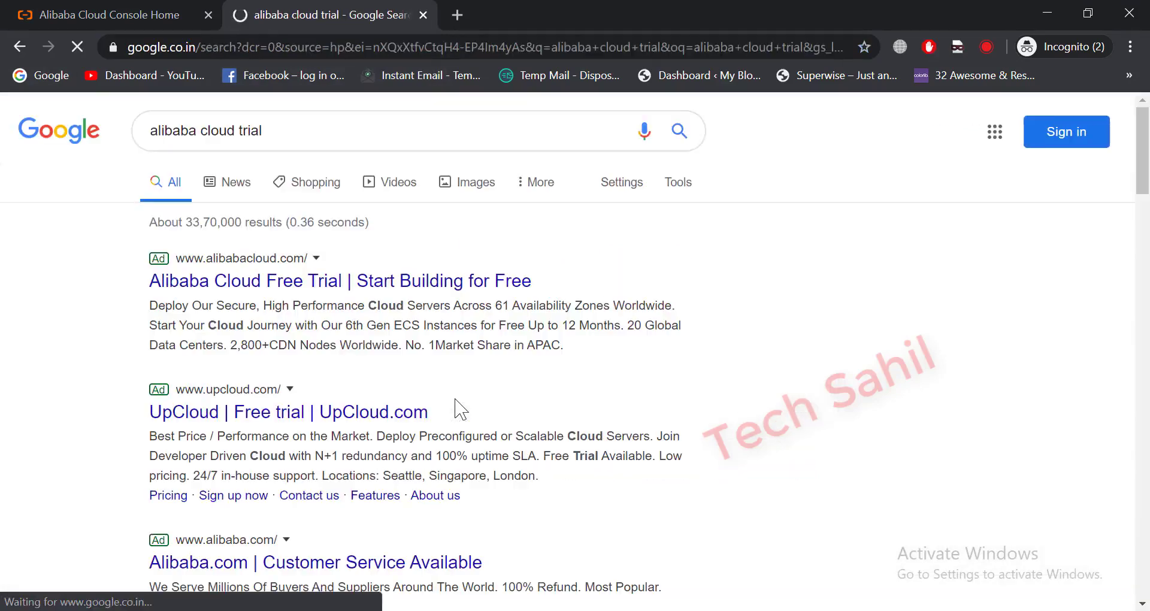
{"action": "left_click", "coordinate": [211, 286]}
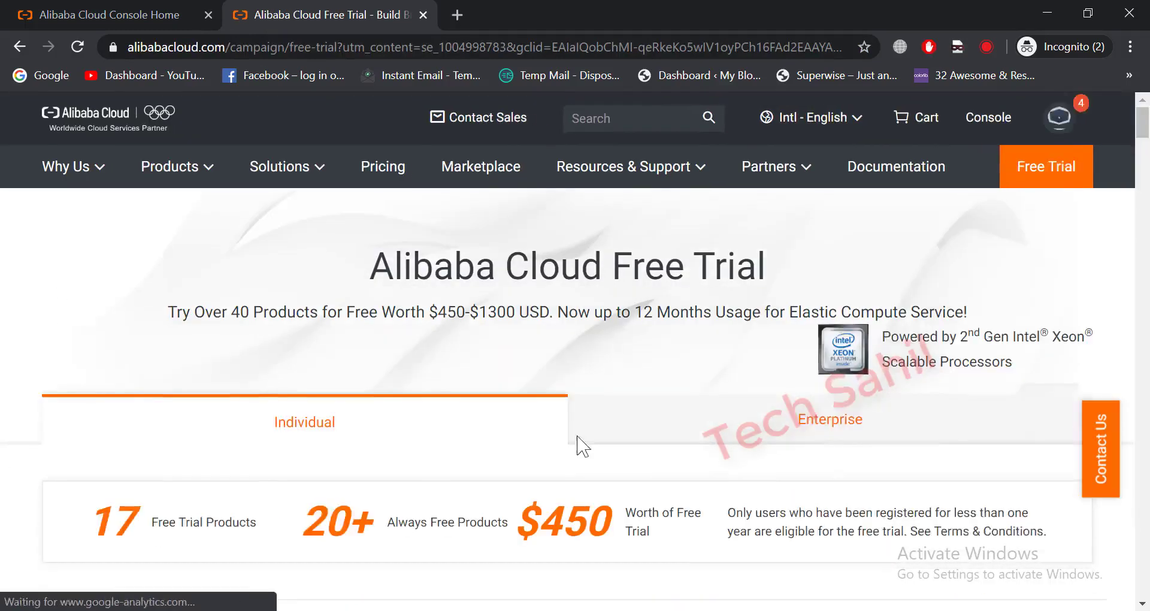
Open the .Tech domain 'Learn more' details in a new tab, then choose the 2-core 2 GB t6/t5 package
{"action": "scroll", "coordinate": [583, 411], "scroll_direction": "down", "scroll_amount": 2}
{"action": "scroll", "coordinate": [582, 411], "scroll_direction": "up", "scroll_amount": 2}
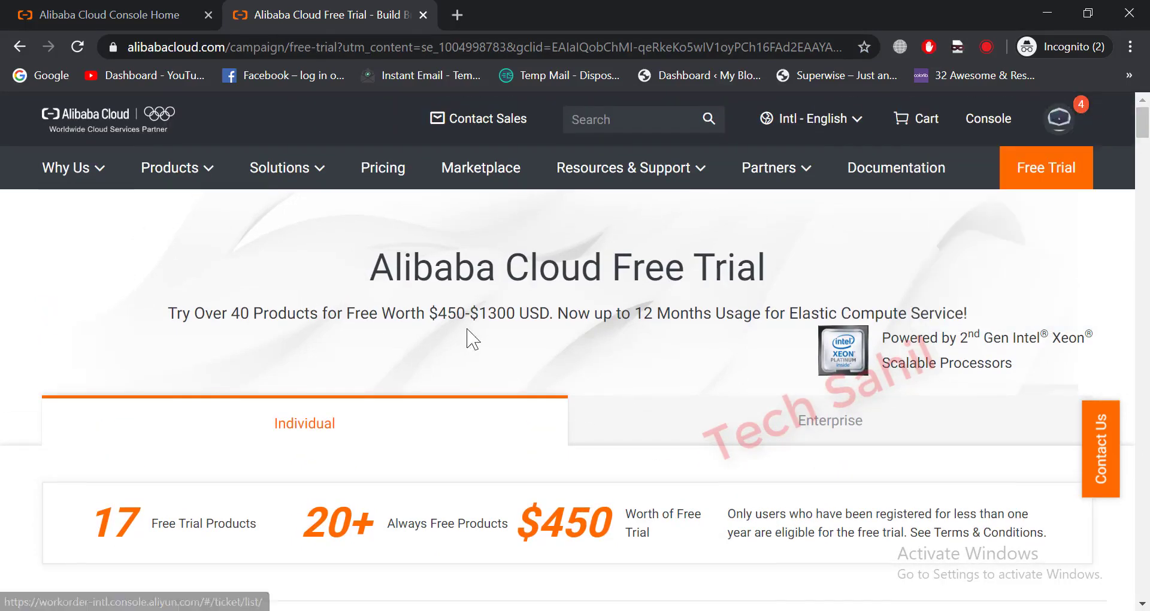
{"action": "scroll", "coordinate": [525, 300], "scroll_direction": "down", "scroll_amount": 5}
{"action": "scroll", "coordinate": [525, 300], "scroll_direction": "down", "scroll_amount": 6}
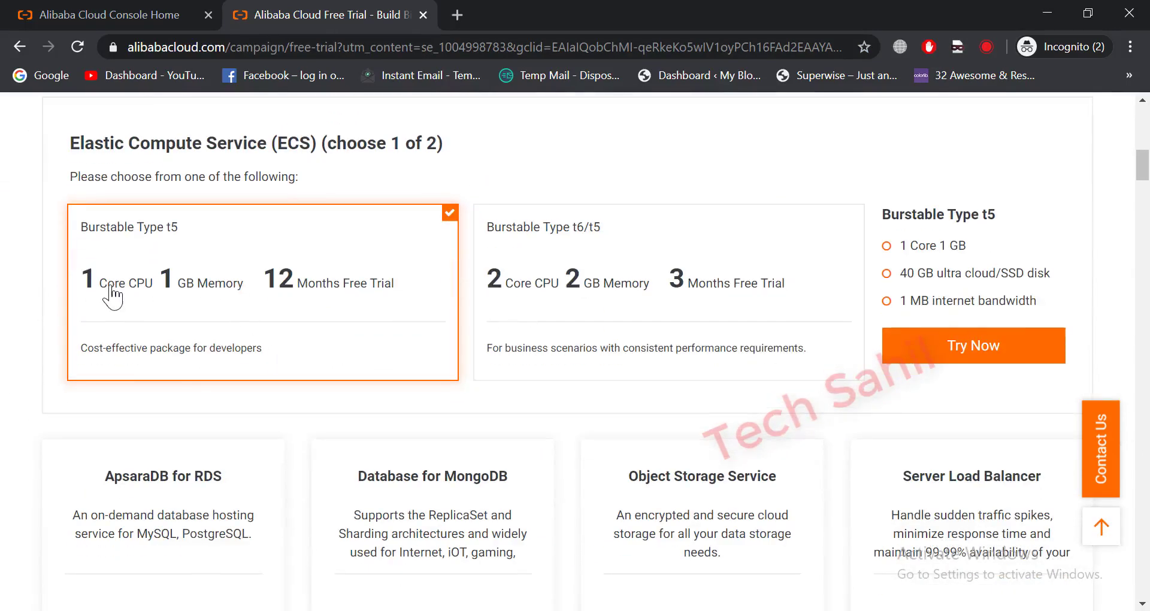
{"action": "scroll", "coordinate": [579, 317], "scroll_direction": "down", "scroll_amount": 10}
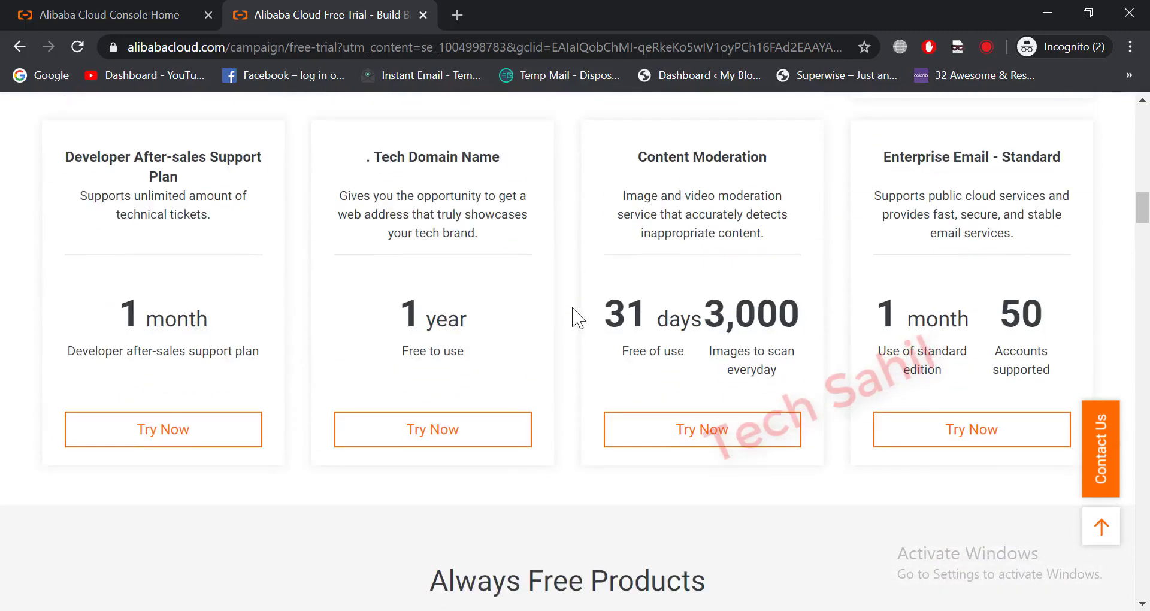
{"action": "mouse_move", "coordinate": [386, 195]}
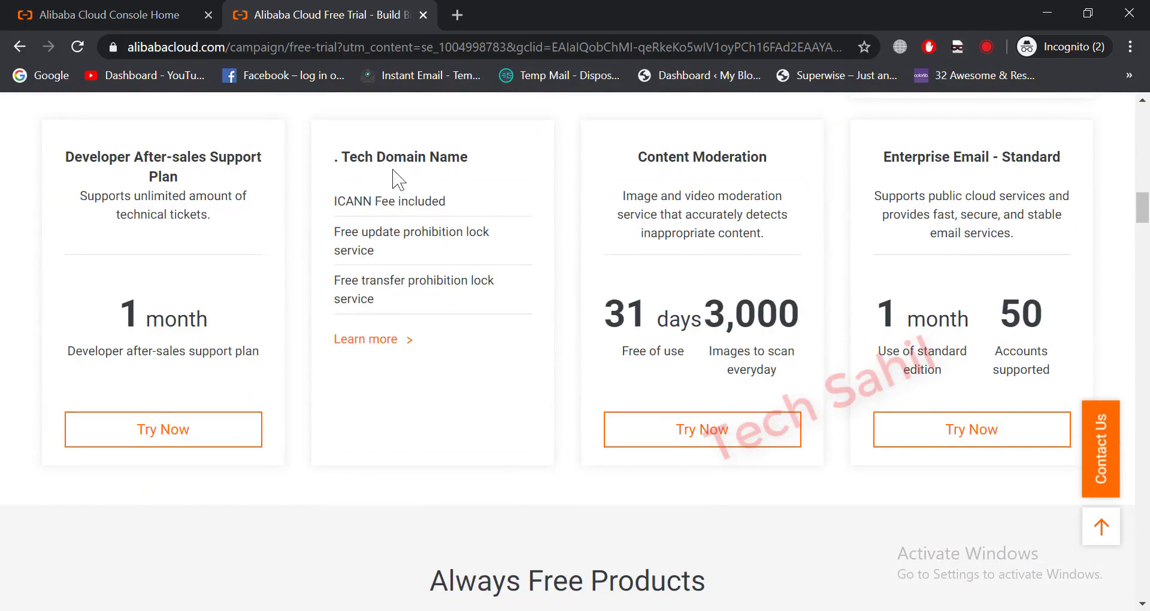
{"action": "right_click", "coordinate": [368, 340]}
{"action": "left_click", "coordinate": [390, 354]}
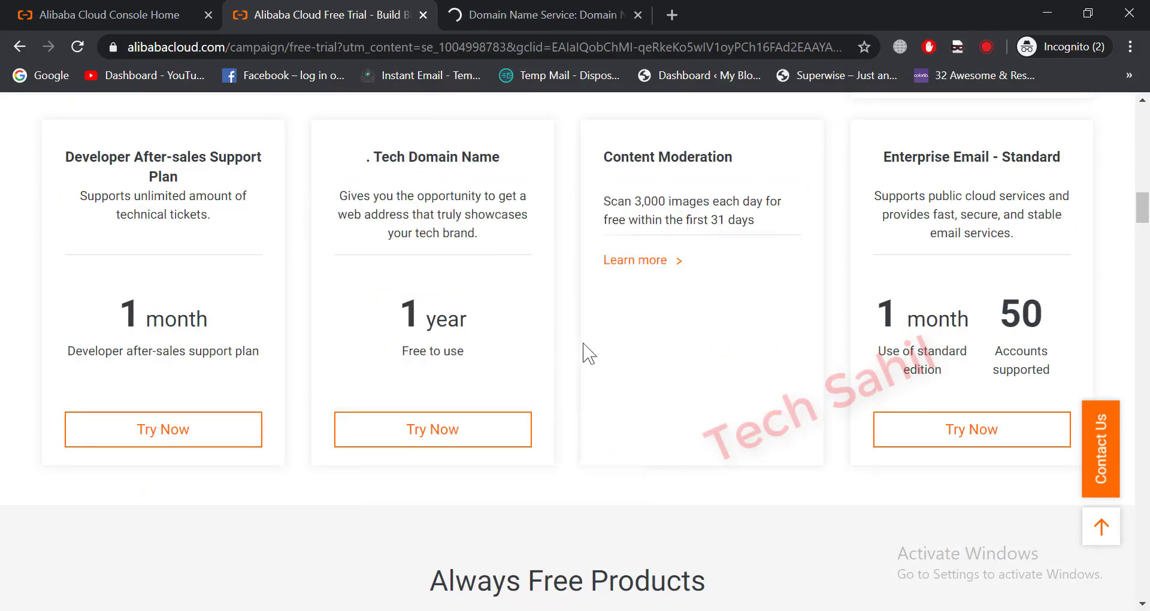
{"action": "scroll", "coordinate": [577, 358], "scroll_direction": "up", "scroll_amount": 12}
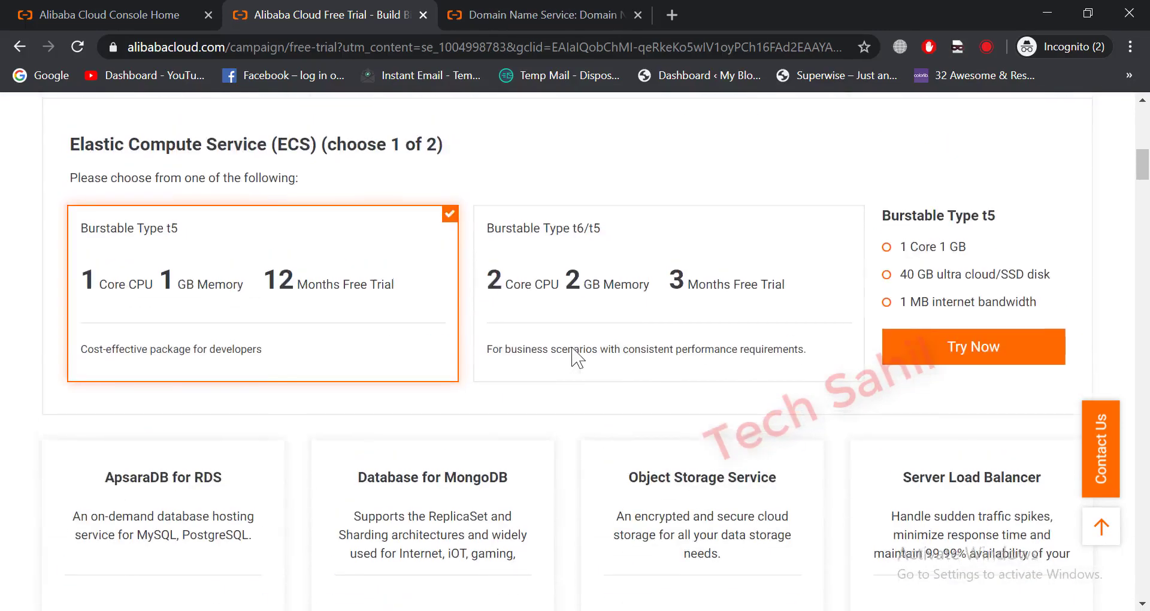
{"action": "left_click", "coordinate": [597, 375]}
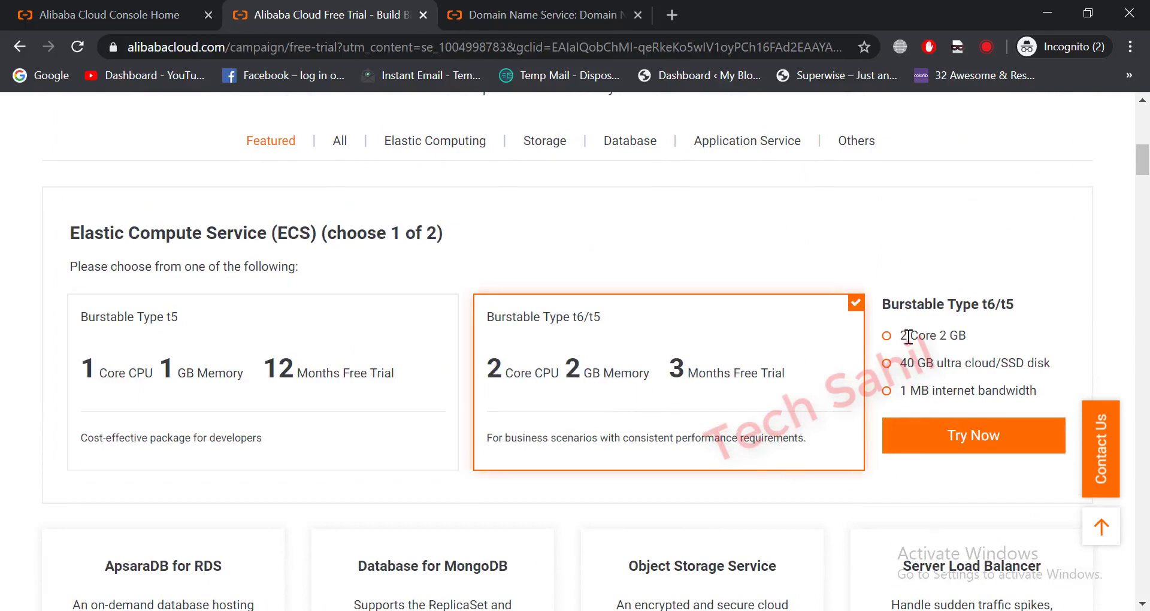
Launch the t6/t5 ECS free trial in US (Virginia) after accepting the terms
{"action": "left_click", "coordinate": [946, 442]}
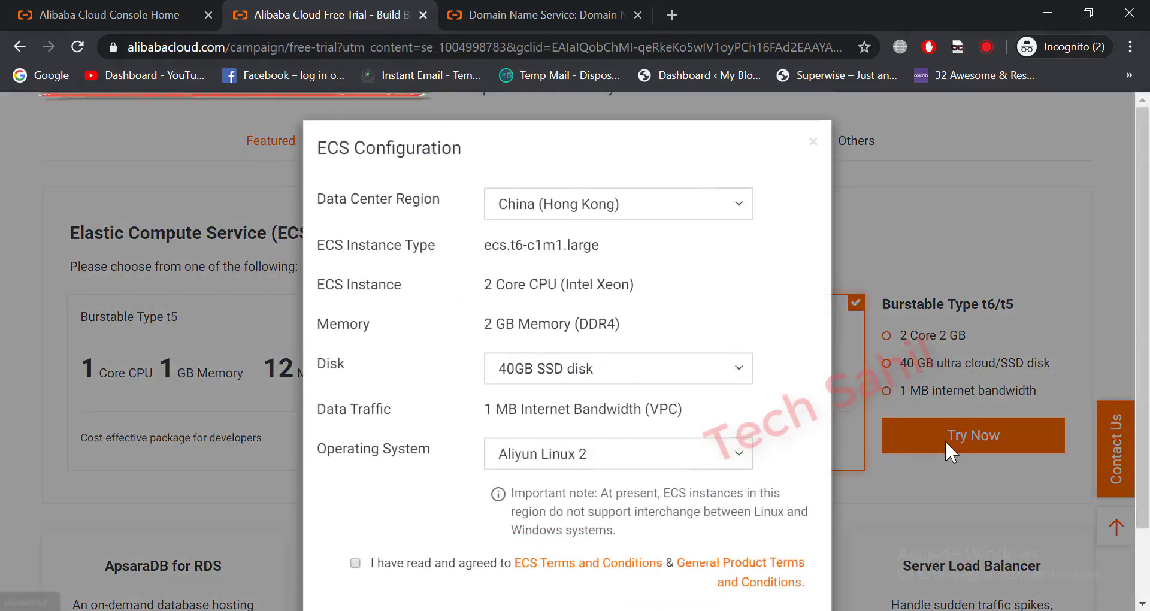
{"action": "left_click", "coordinate": [586, 223]}
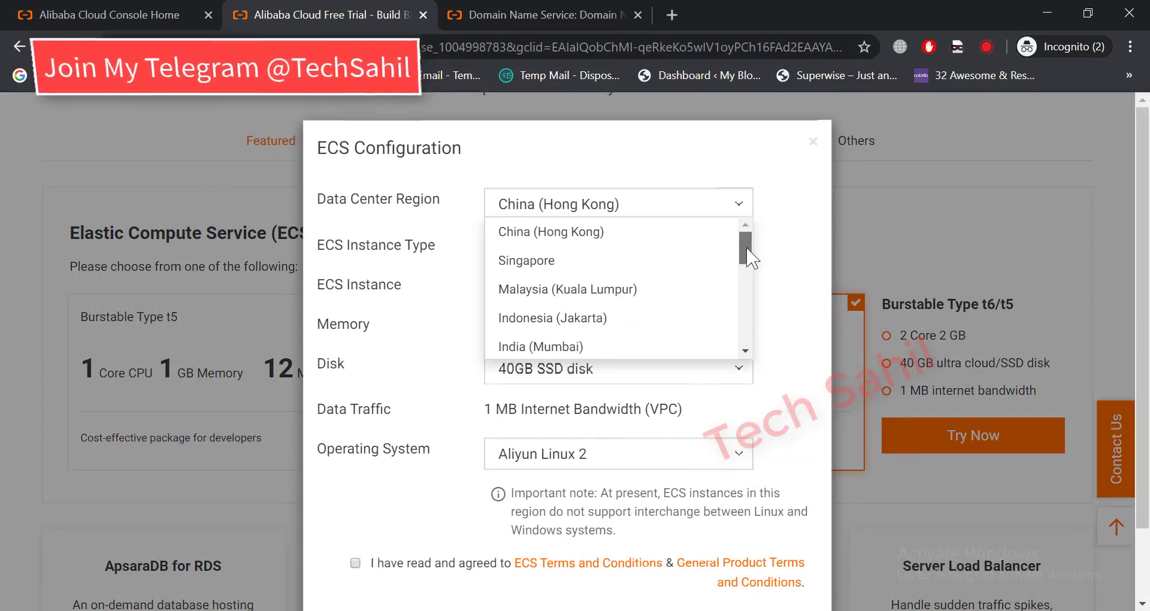
{"action": "left_click_drag", "start_coordinate": [744, 255], "coordinate": [743, 290]}
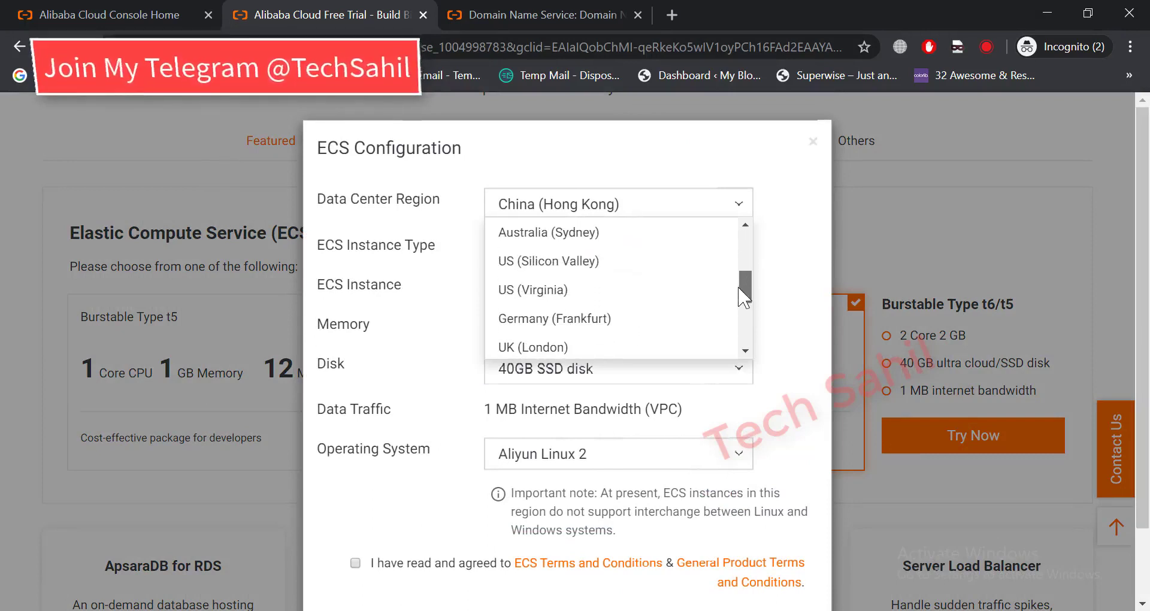
{"action": "left_click", "coordinate": [506, 288]}
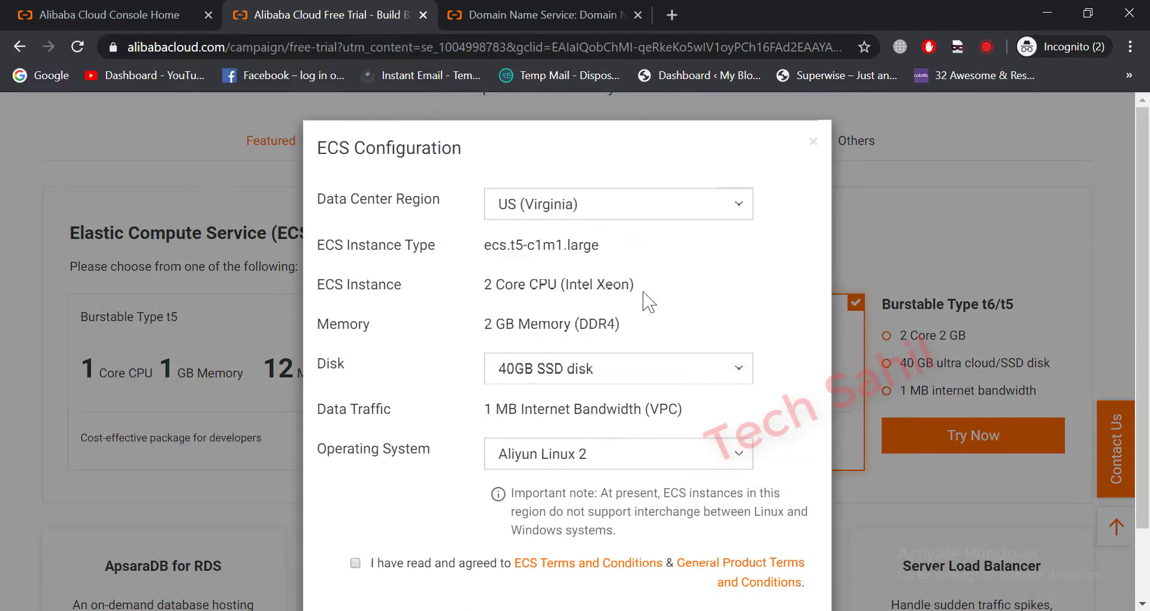
{"action": "scroll", "coordinate": [653, 305], "scroll_direction": "down", "scroll_amount": 2}
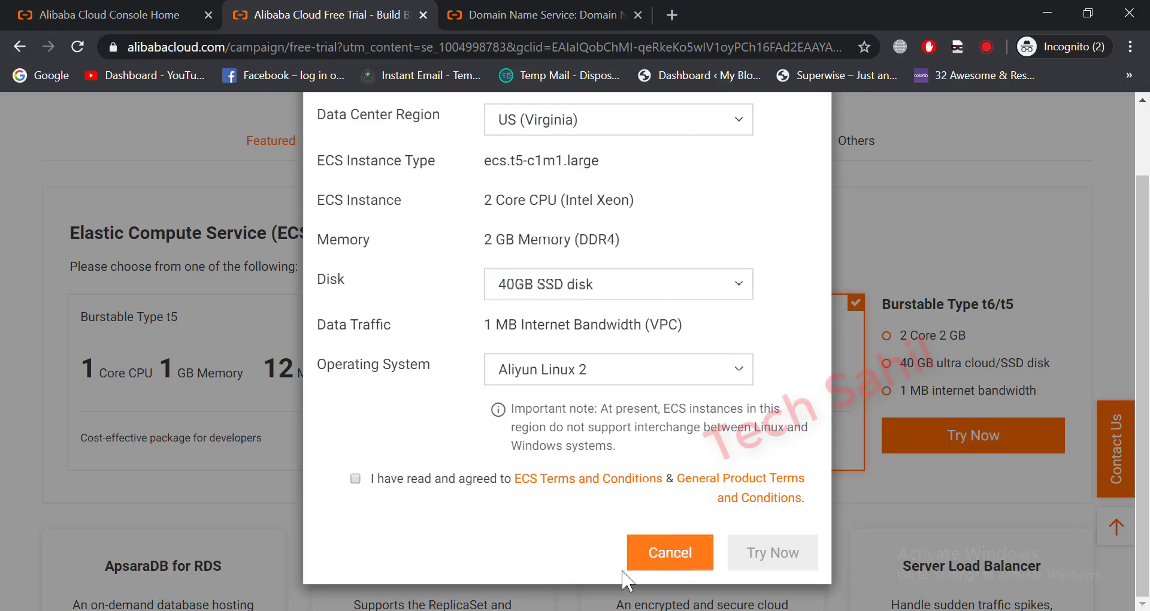
{"action": "left_click", "coordinate": [356, 479]}
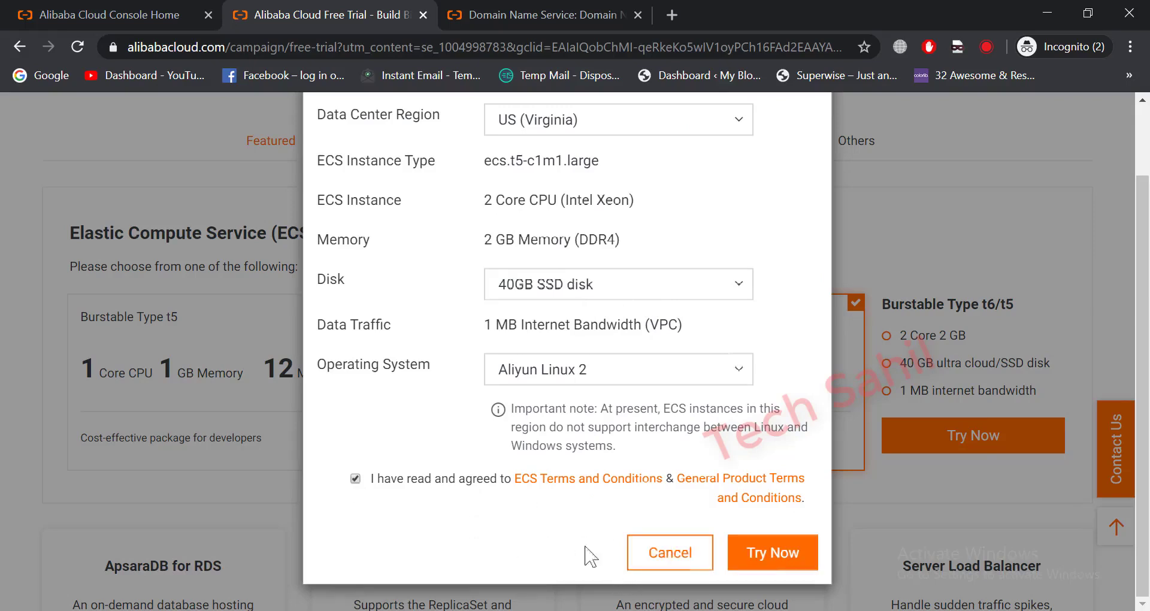
{"action": "left_click", "coordinate": [781, 553]}
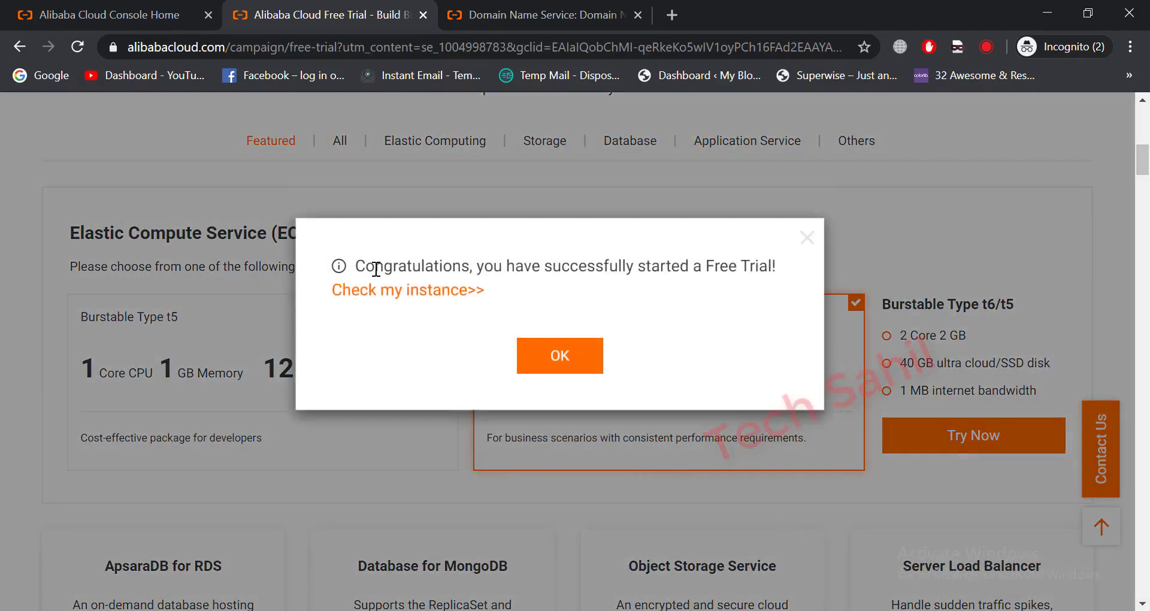
Open the Instances list from the US (Virginia) card to see the running ecs.t5 instance
{"action": "left_click", "coordinate": [436, 294]}
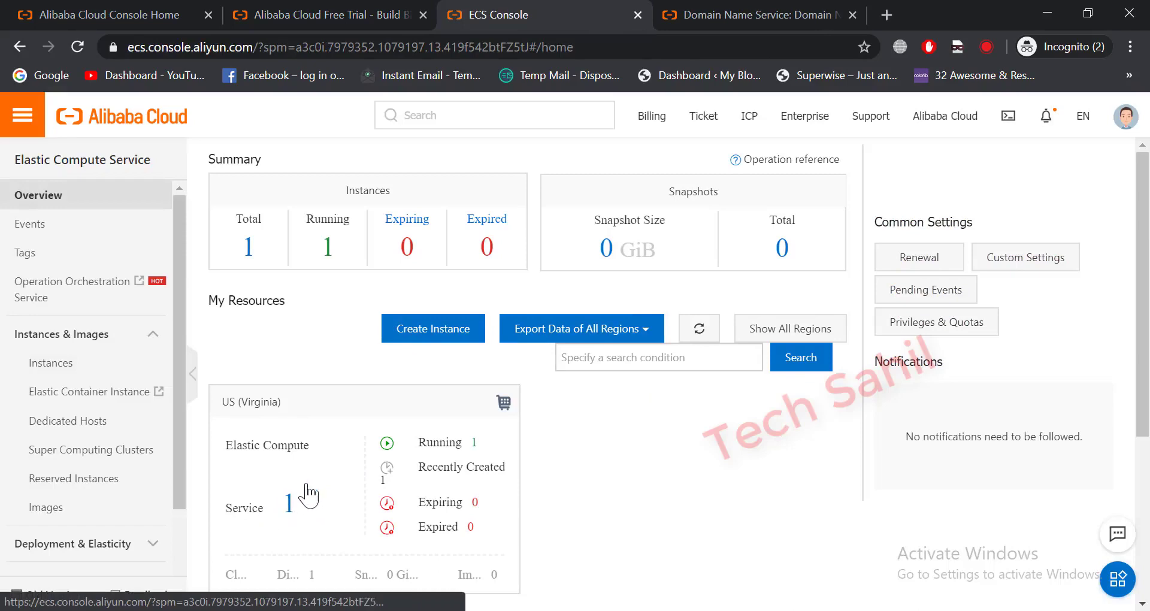
{"action": "scroll", "coordinate": [308, 486], "scroll_direction": "down", "scroll_amount": 3}
{"action": "scroll", "coordinate": [624, 419], "scroll_direction": "up", "scroll_amount": 3}
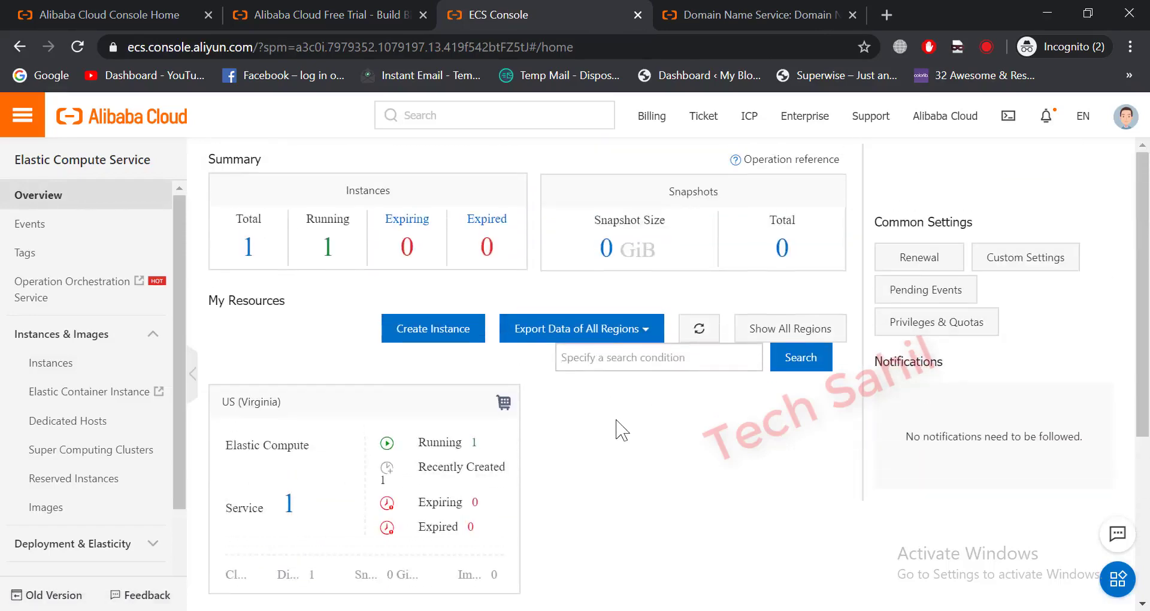
{"action": "left_click", "coordinate": [299, 487]}
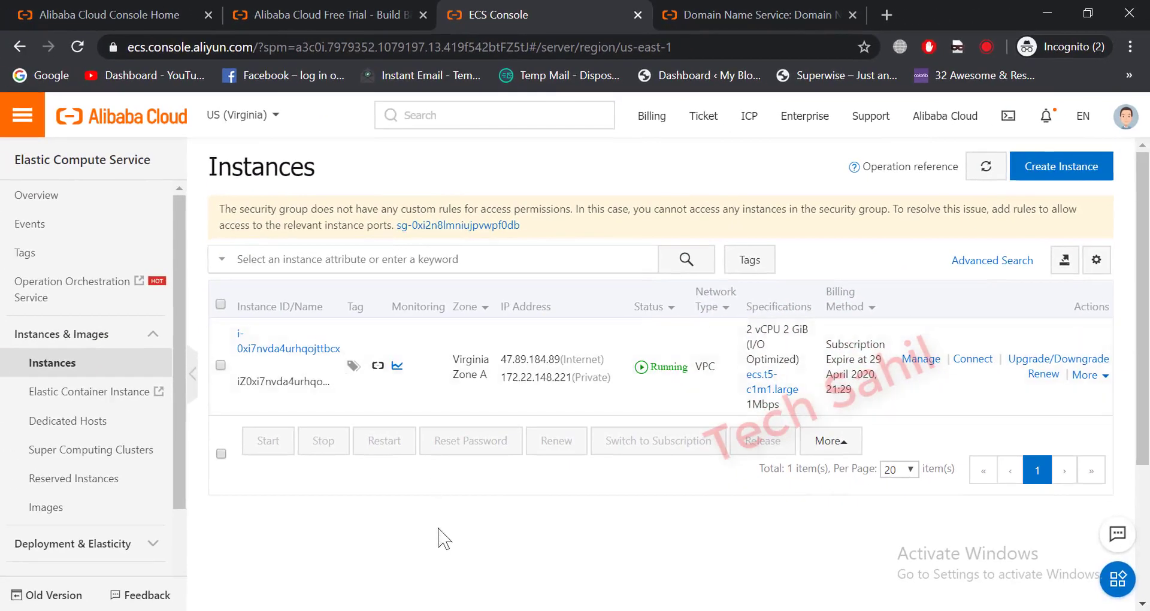
Search the domain page for 'myfreetrialdomain.tech' to see its Free Trial price
{"action": "left_click", "coordinate": [720, 9]}
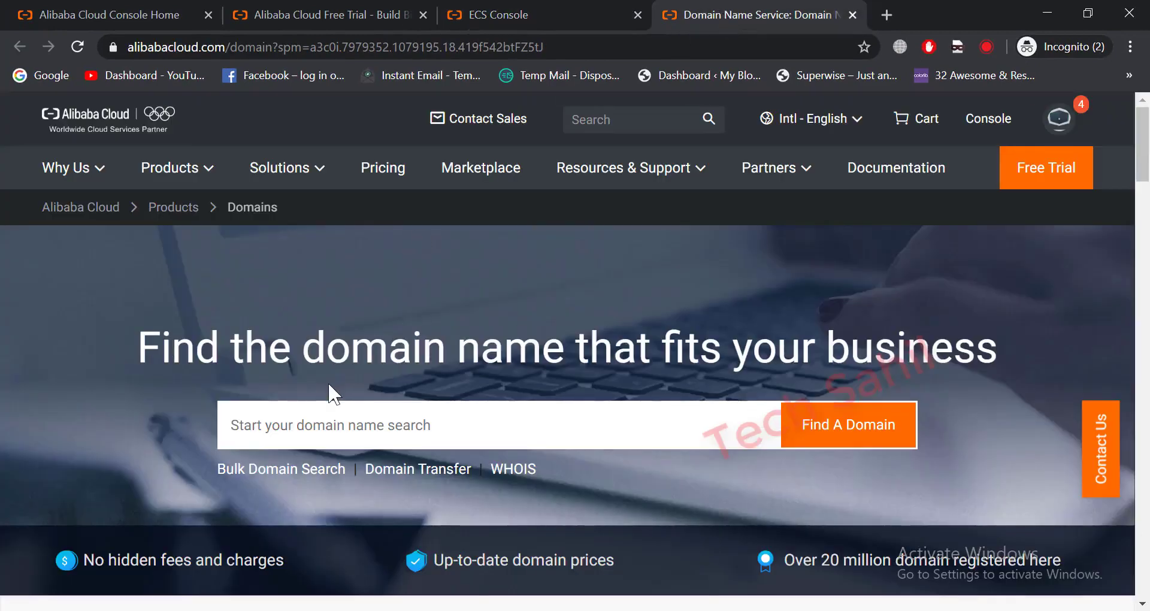
{"action": "scroll", "coordinate": [328, 386], "scroll_direction": "down", "scroll_amount": 1}
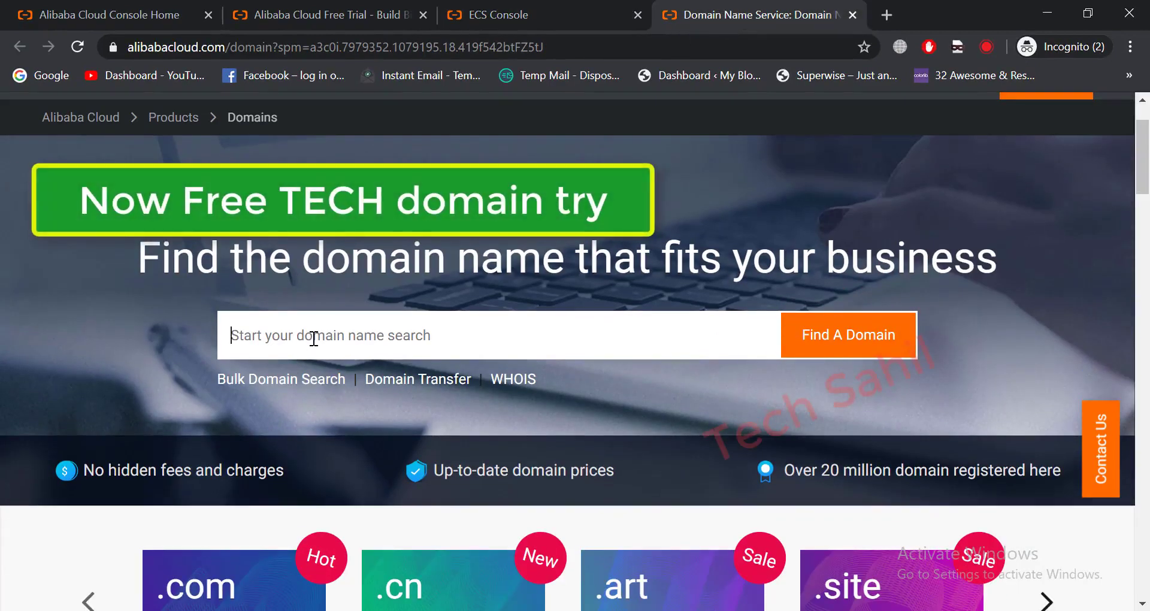
{"action": "left_click", "coordinate": [313, 338]}
{"action": "type", "text": "m"}
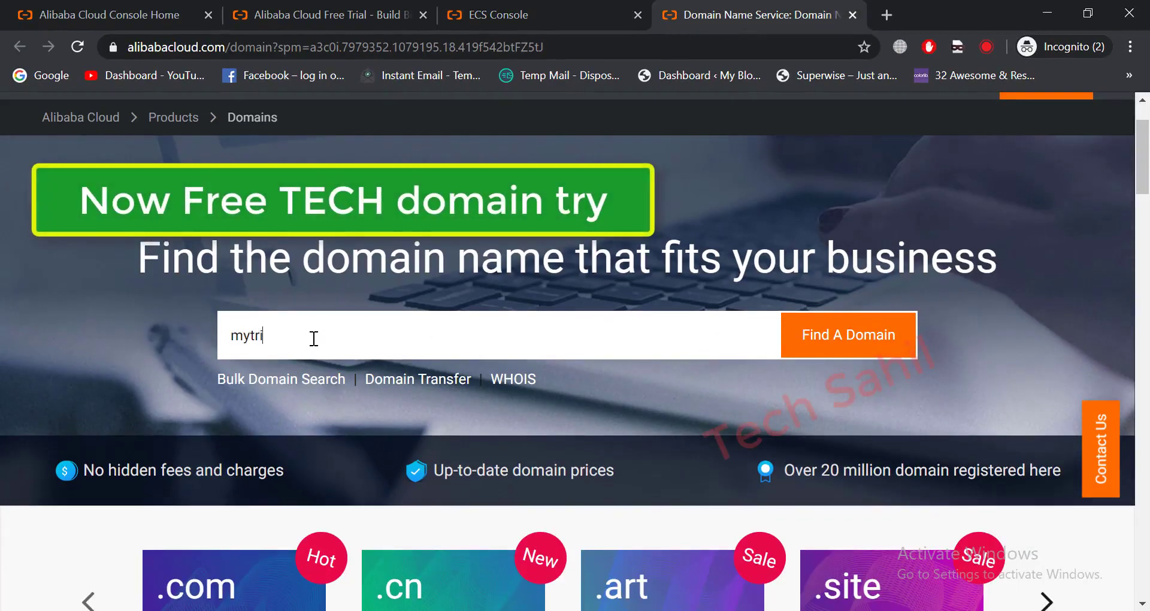
{"action": "type", "text": "yfreetrial"}
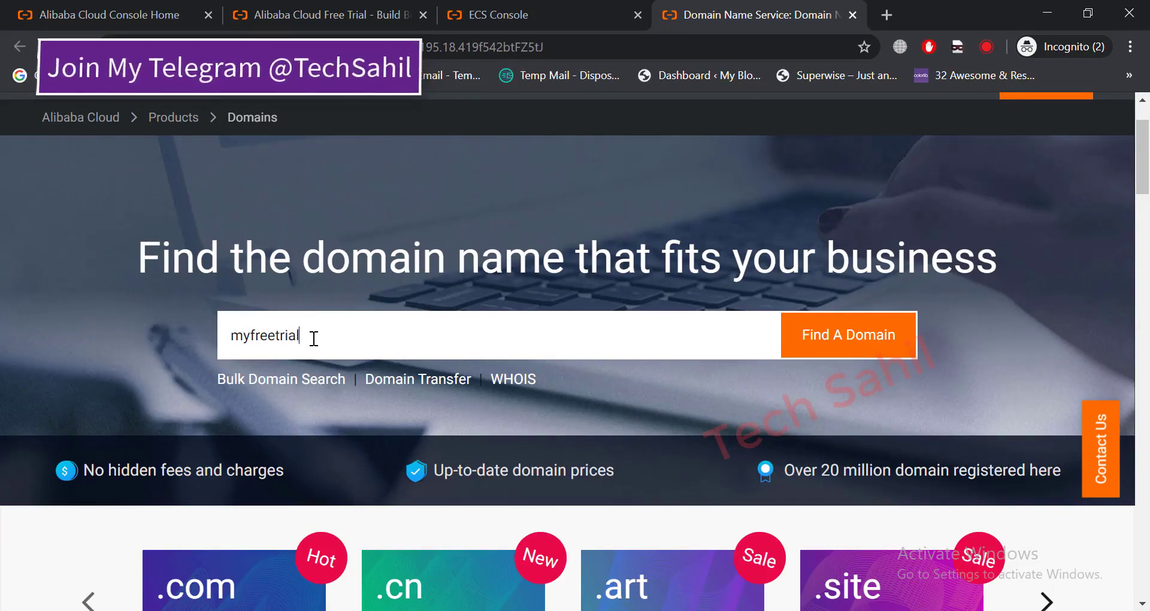
{"action": "type", "text": "domain.te"}
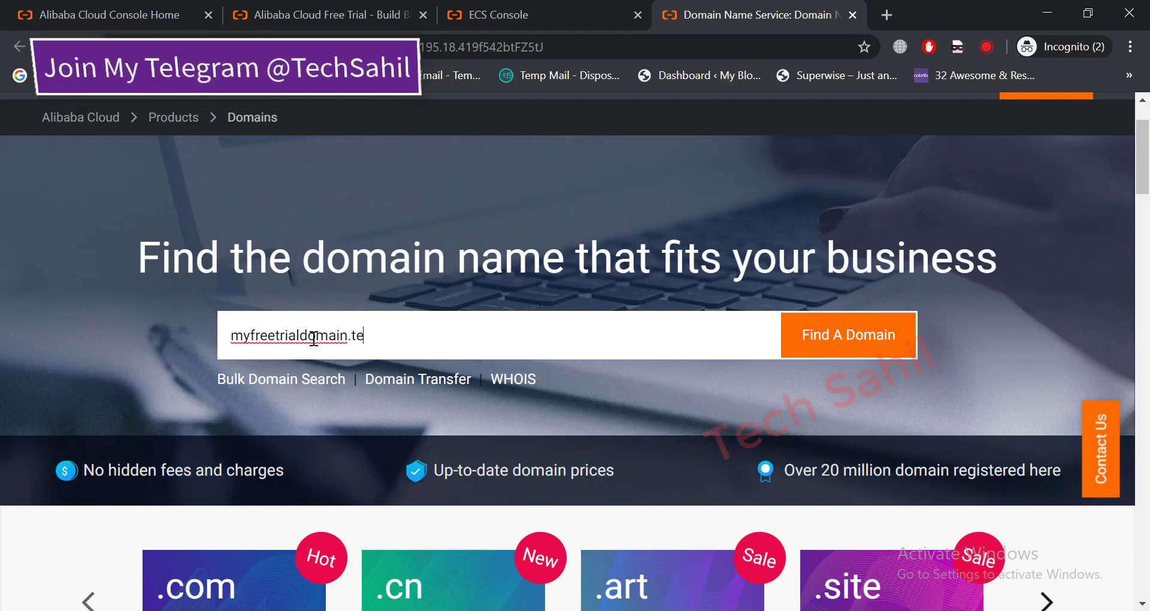
{"action": "type", "text": "ch"}
{"action": "left_click", "coordinate": [824, 343]}
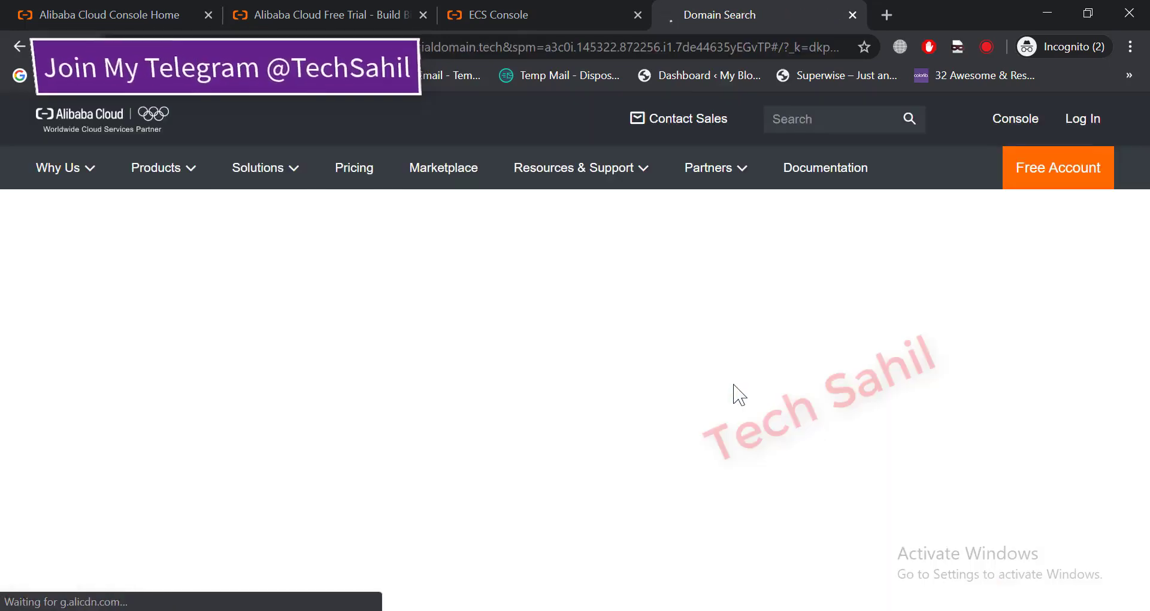
{"action": "scroll", "coordinate": [750, 376], "scroll_direction": "down", "scroll_amount": 3}
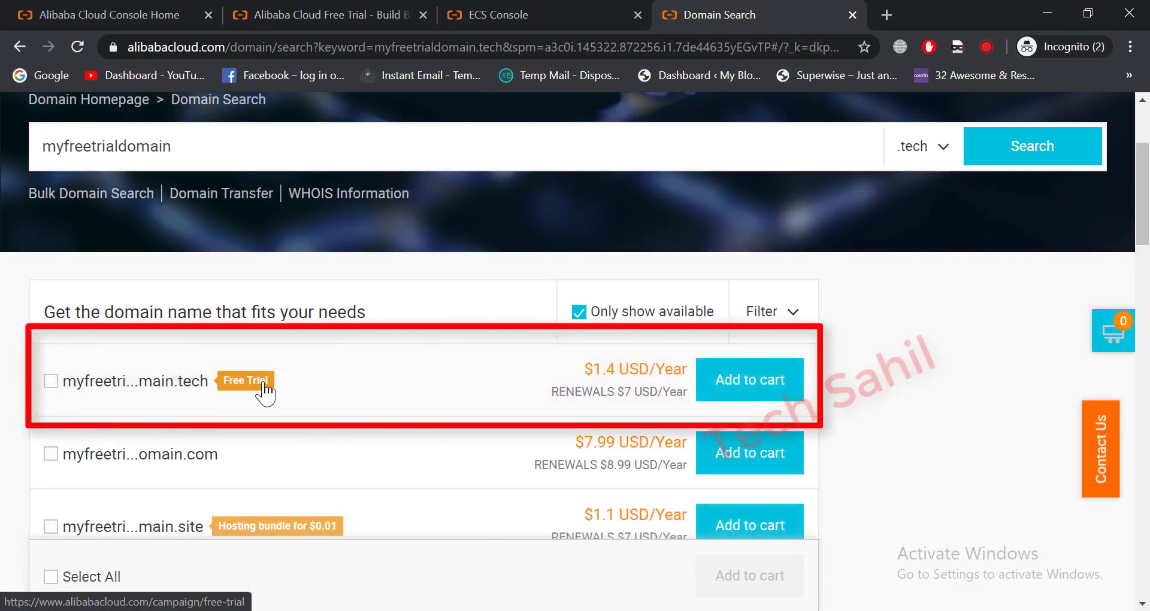
Add the .tech free-trial domain to the cart and select it, checking the $0 USD total
{"action": "left_click", "coordinate": [51, 384]}
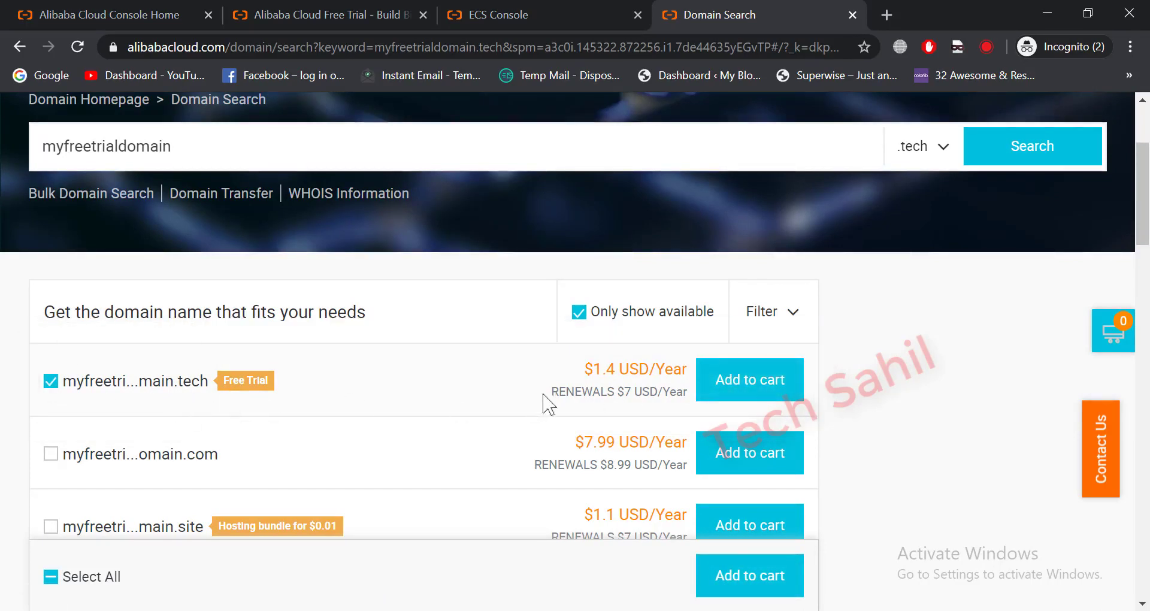
{"action": "left_click", "coordinate": [752, 385]}
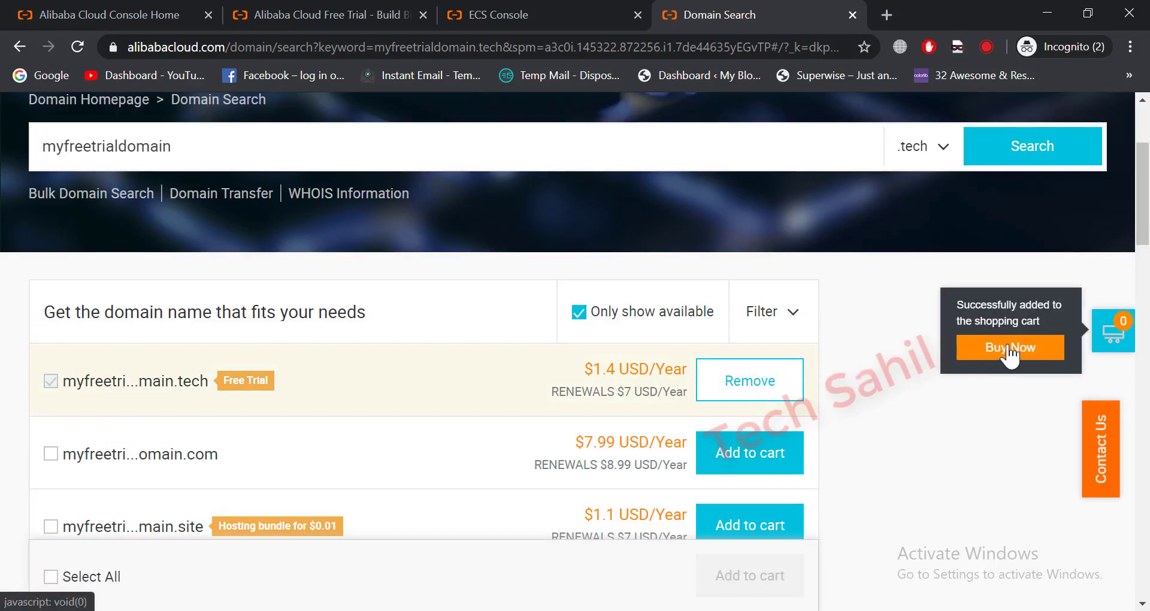
{"action": "left_click", "coordinate": [1009, 345]}
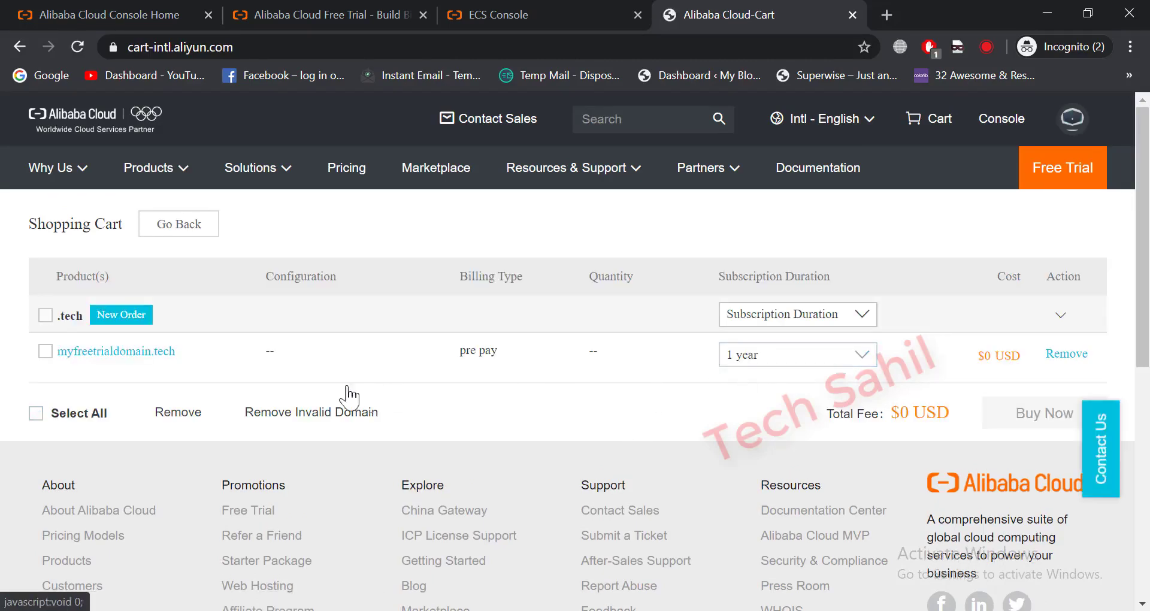
{"action": "left_click", "coordinate": [44, 351]}
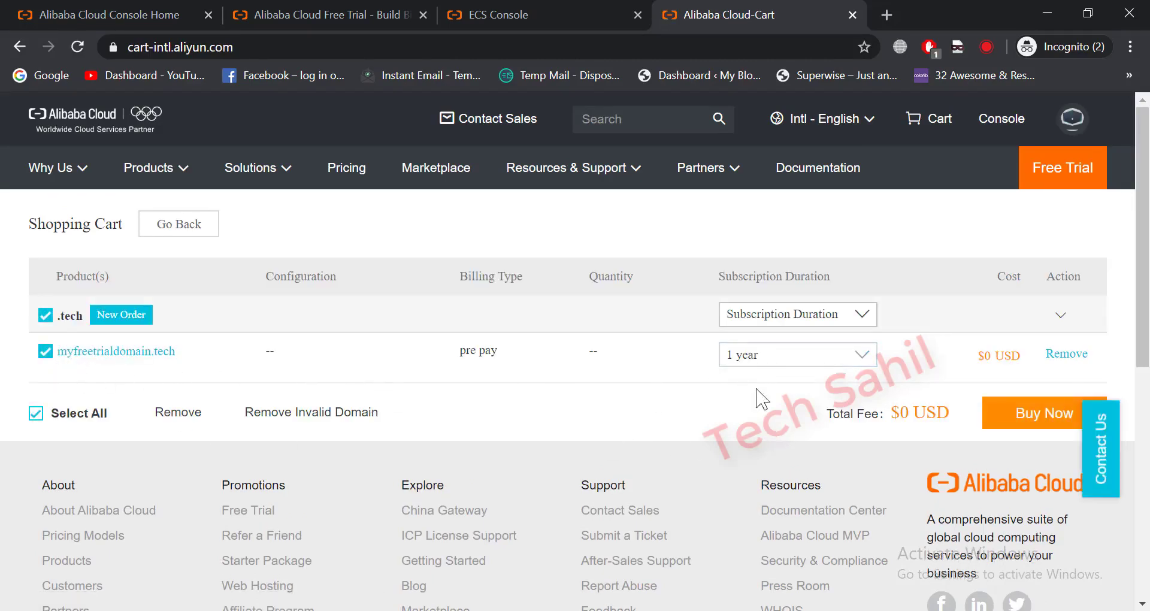
{"action": "left_click_drag", "start_coordinate": [895, 412], "coordinate": [945, 419]}
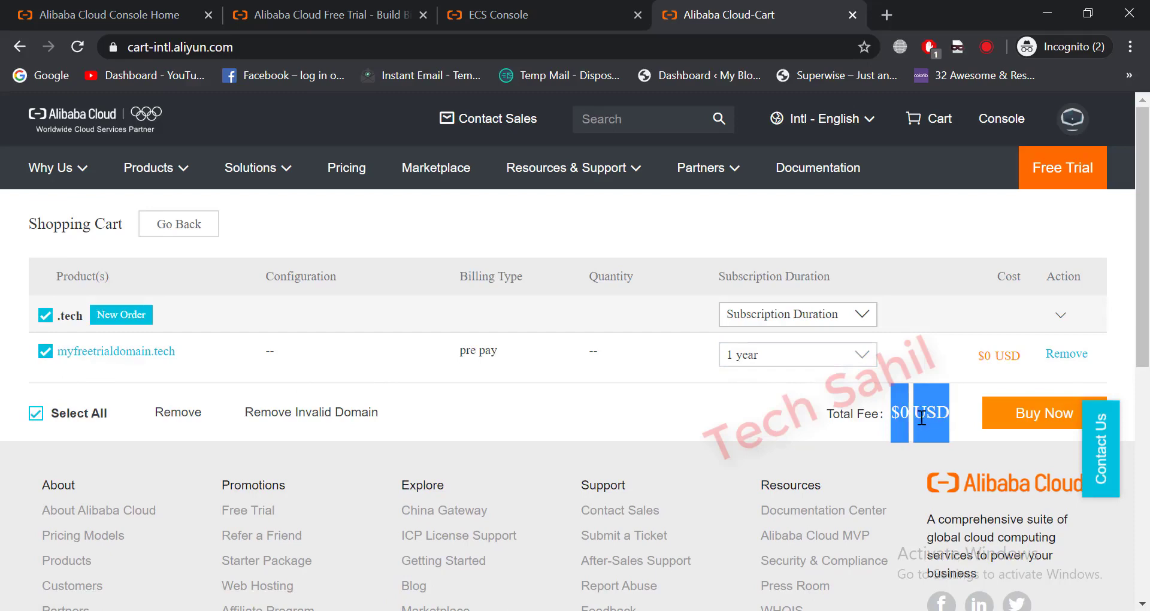
{"action": "left_click", "coordinate": [930, 412]}
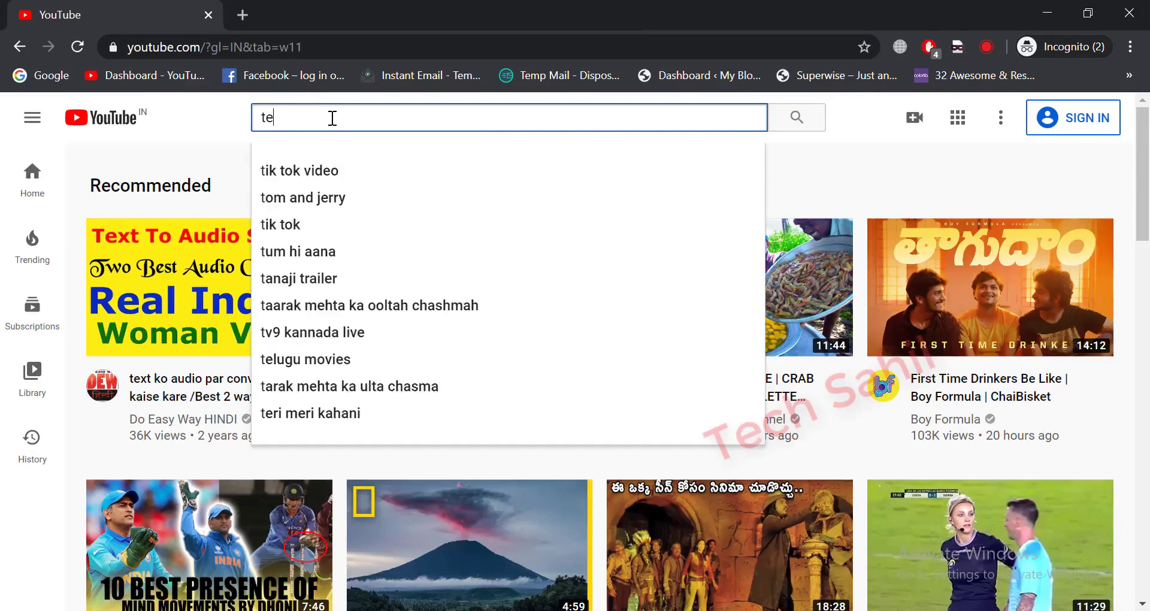
Search YouTube for the tutorial author's channel and show its Videos tab
{"action": "type", "text": "ch sahil"}
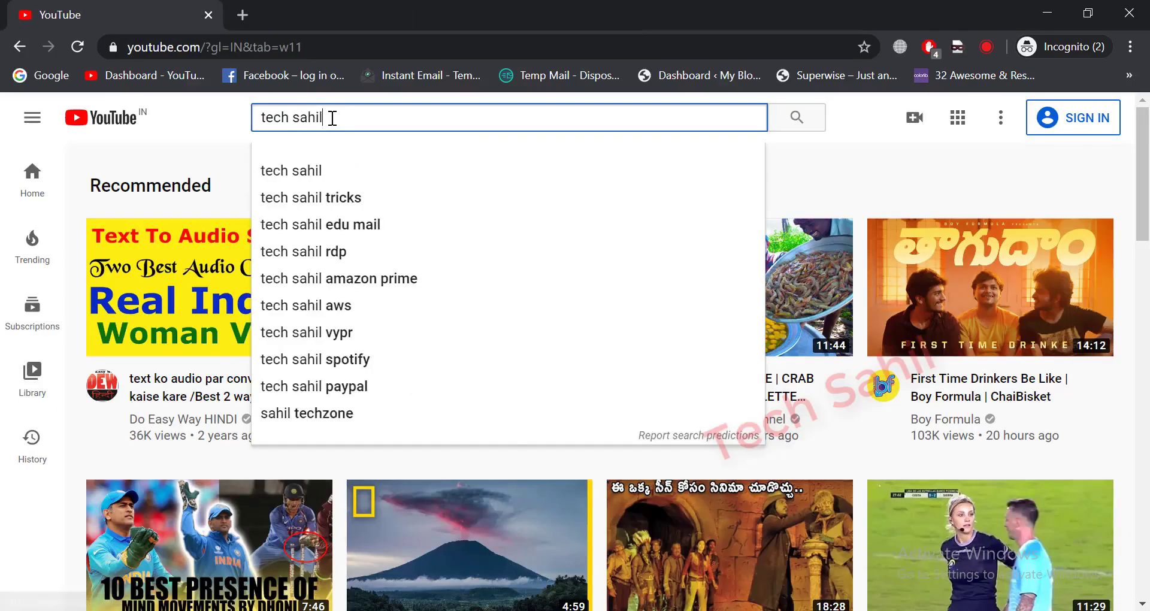
{"action": "key", "text": "Return"}
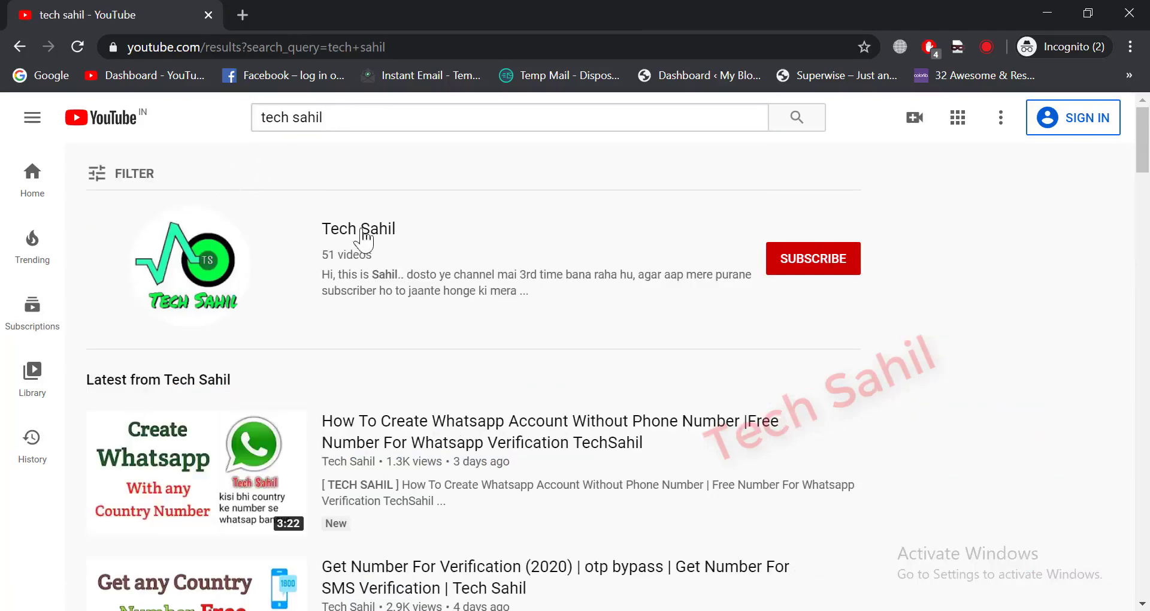
{"action": "left_click", "coordinate": [338, 234]}
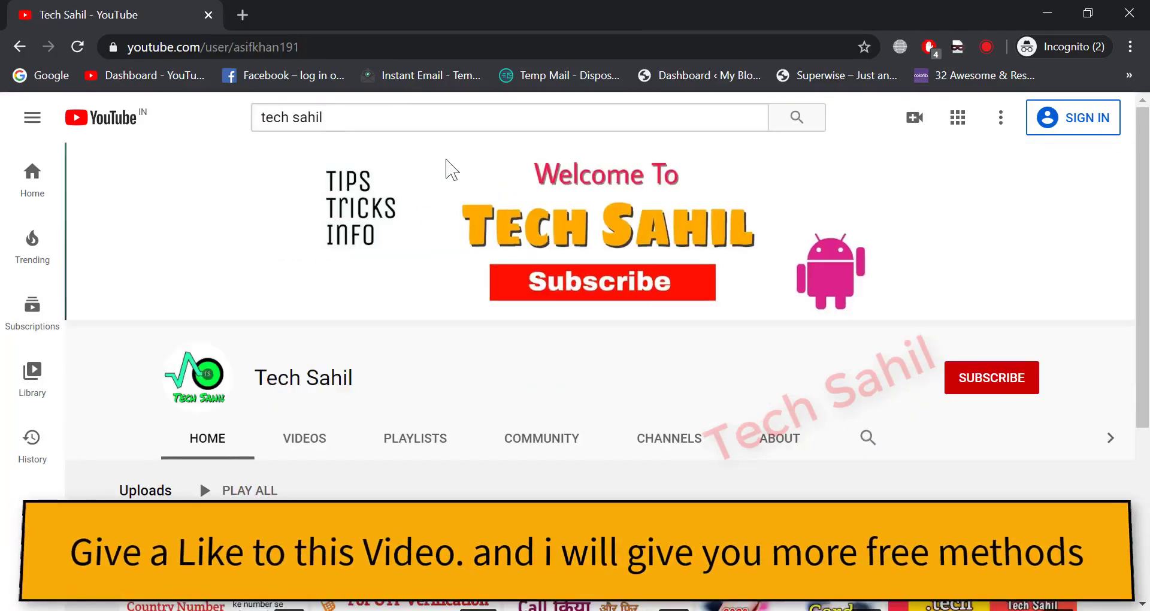
{"action": "scroll", "coordinate": [420, 282], "scroll_direction": "down", "scroll_amount": 3}
{"action": "left_click", "coordinate": [305, 273]}
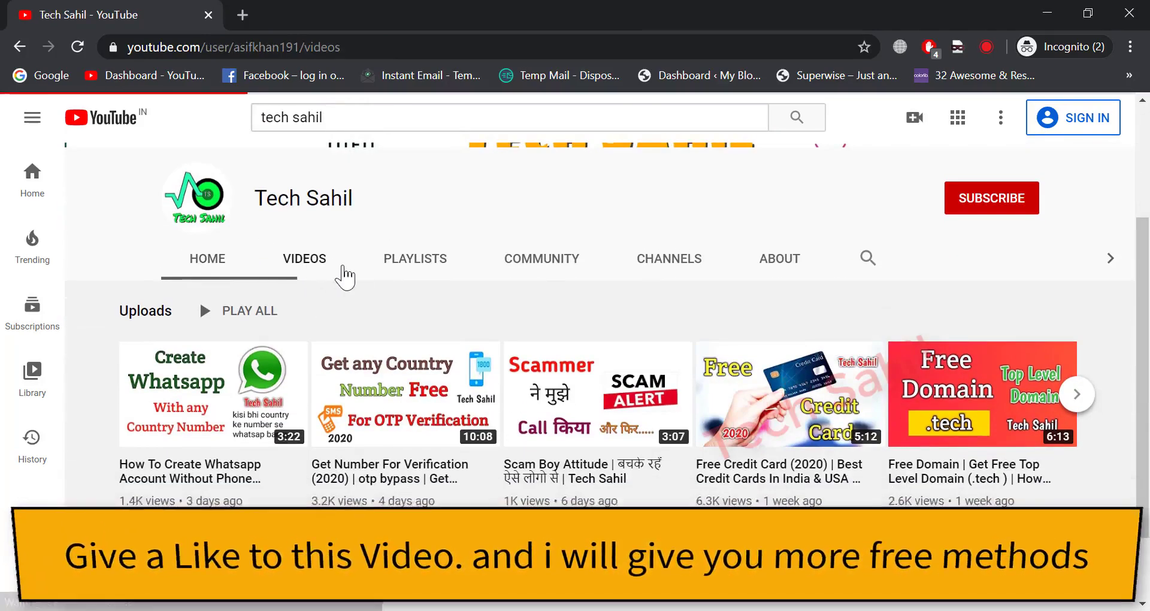
{"action": "scroll", "coordinate": [334, 282], "scroll_direction": "down", "scroll_amount": 4}
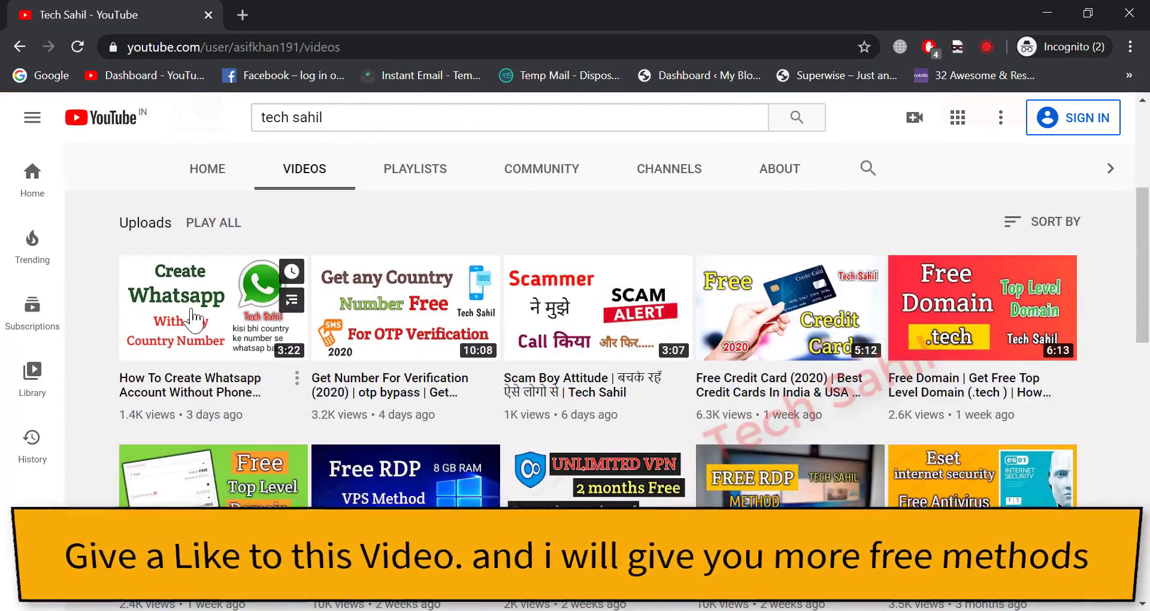